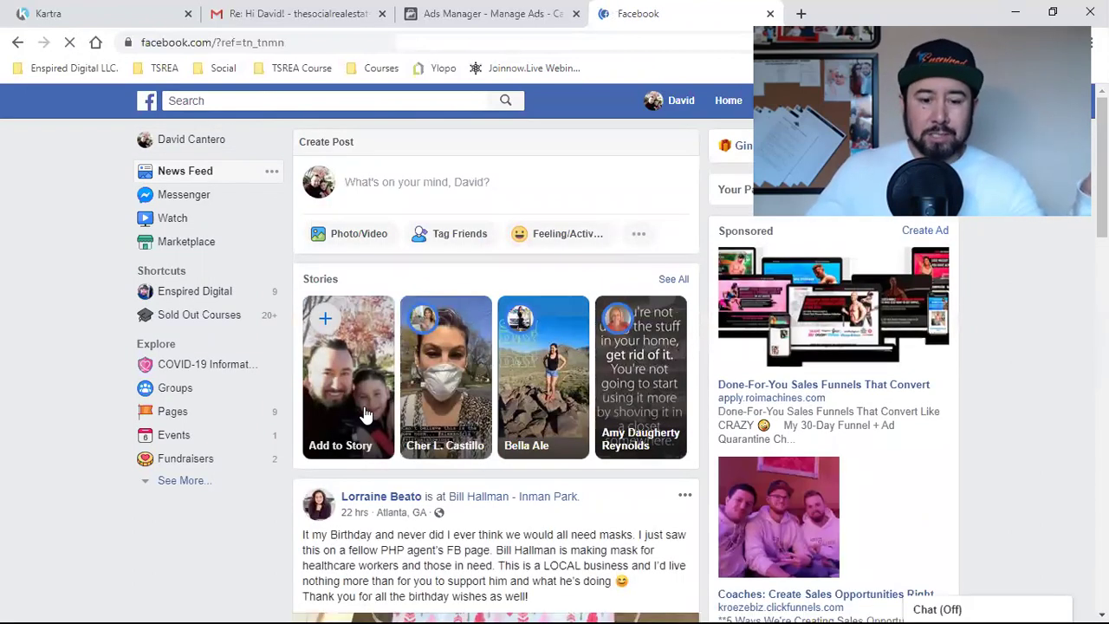
Open the profile of a real estate broker from a news feed post and go to the managed Exit Home Key Realty page
{"action": "scroll", "coordinate": [422, 414], "scroll_direction": "down", "scroll_amount": 2}
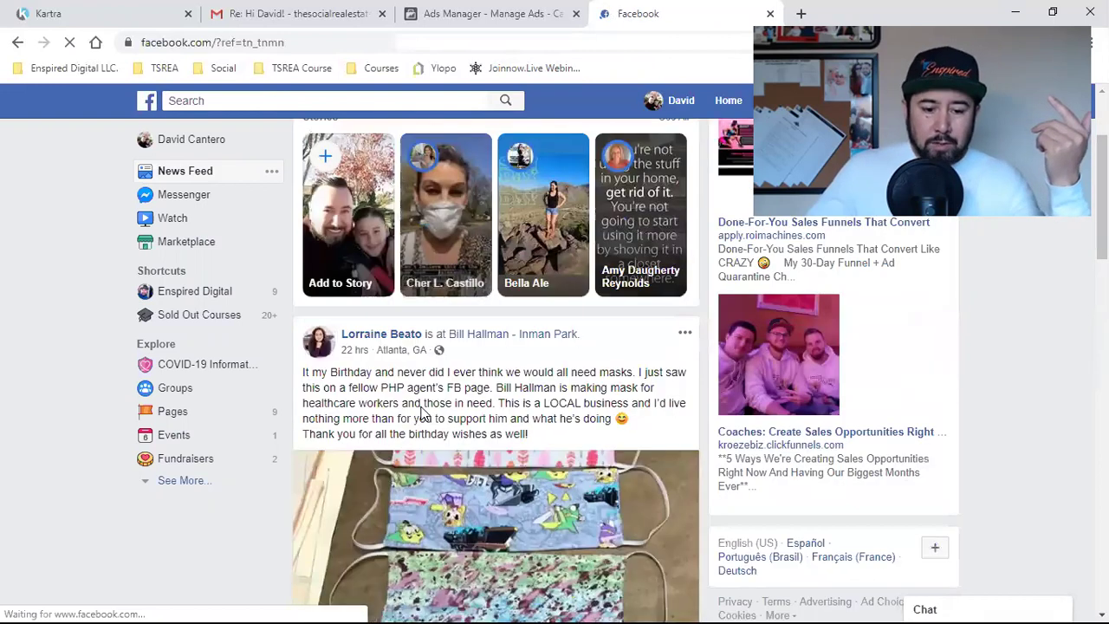
{"action": "scroll", "coordinate": [422, 414], "scroll_direction": "down", "scroll_amount": 15}
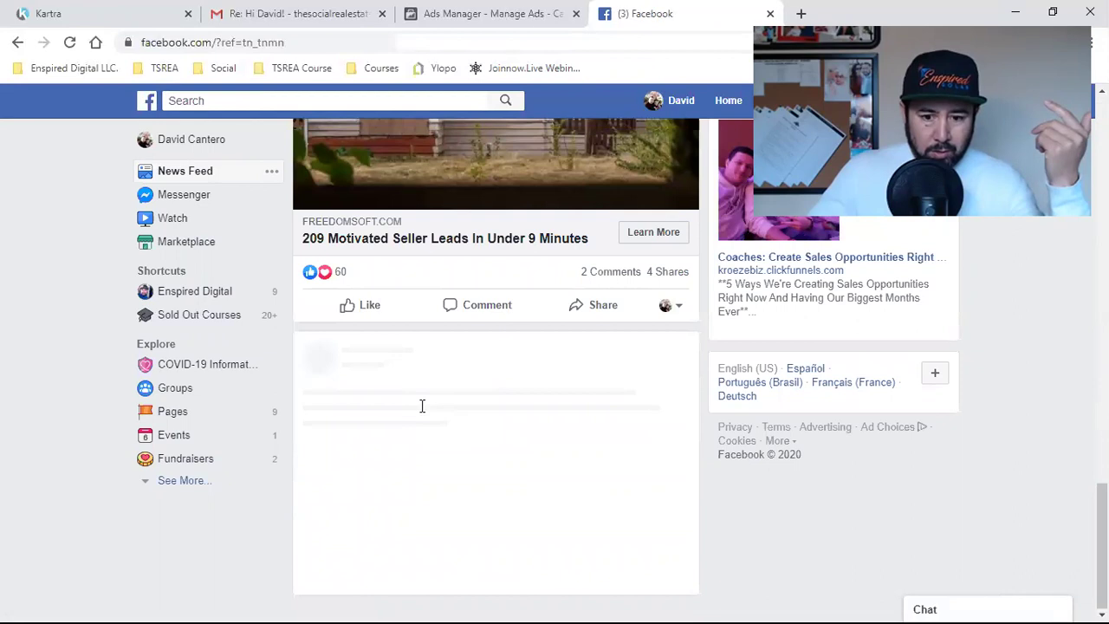
{"action": "scroll", "coordinate": [423, 411], "scroll_direction": "down", "scroll_amount": 5}
{"action": "scroll", "coordinate": [422, 414], "scroll_direction": "down", "scroll_amount": 15}
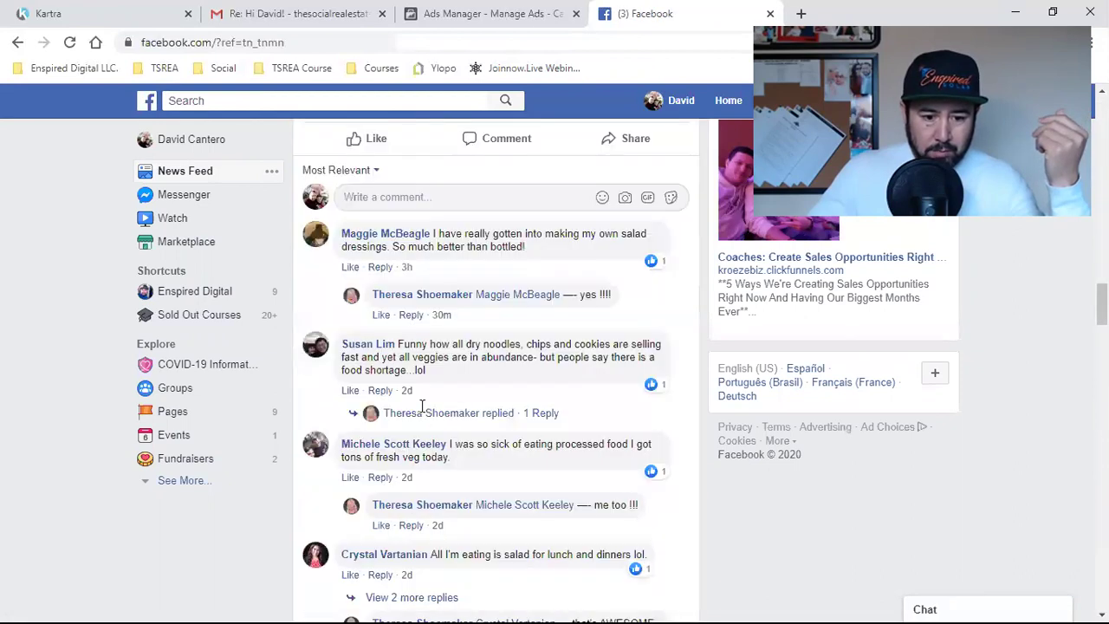
{"action": "scroll", "coordinate": [422, 414], "scroll_direction": "down", "scroll_amount": 4}
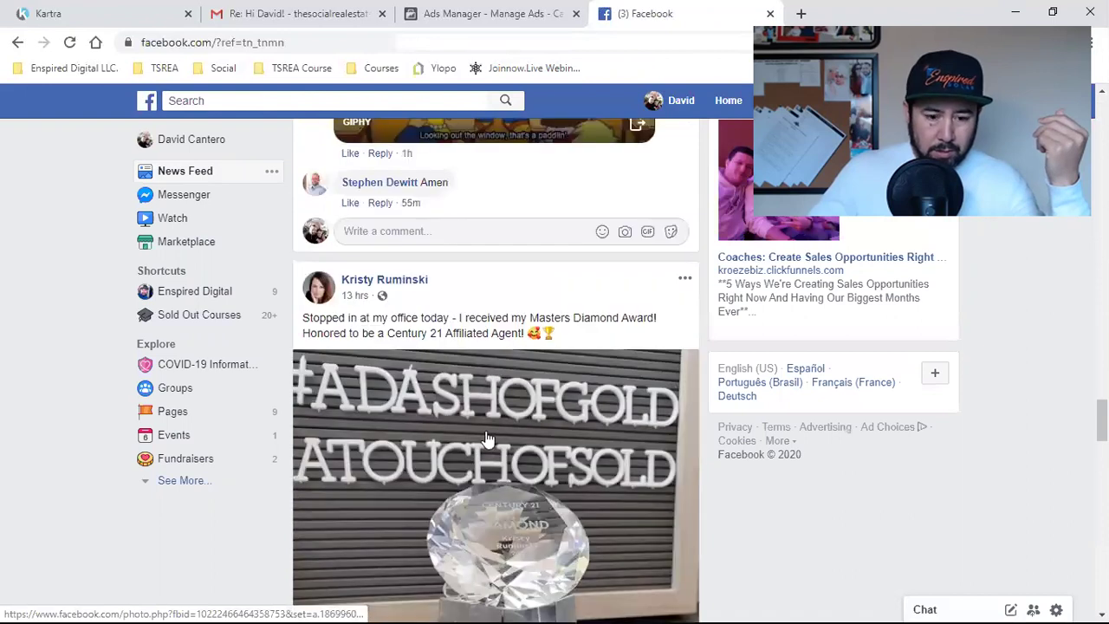
{"action": "scroll", "coordinate": [487, 431], "scroll_direction": "down", "scroll_amount": 9}
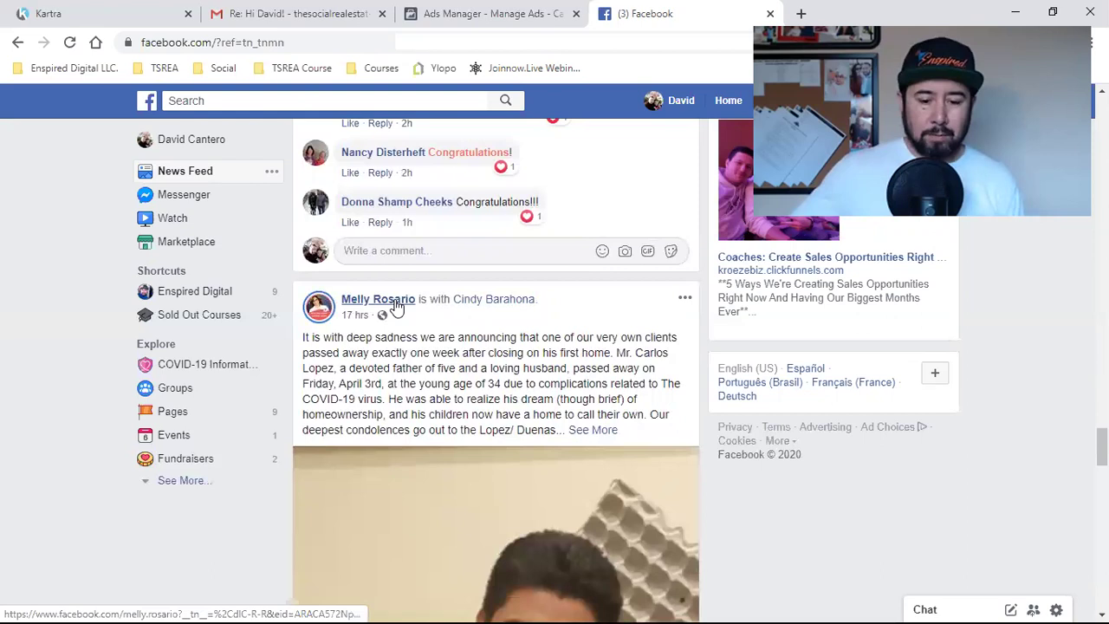
{"action": "left_click", "coordinate": [395, 303]}
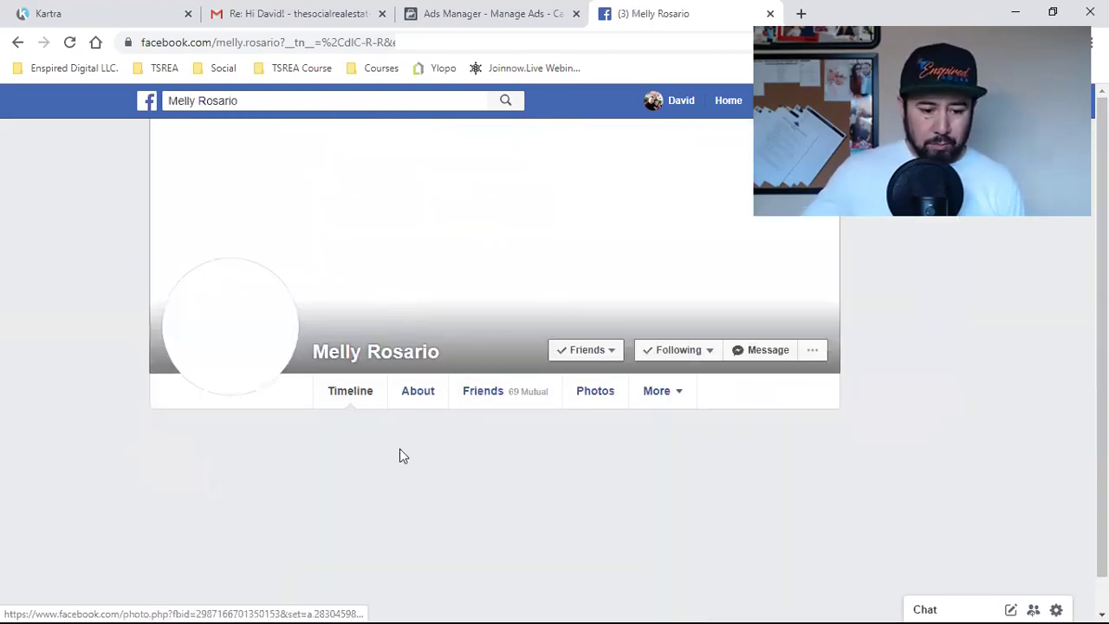
{"action": "scroll", "coordinate": [344, 372], "scroll_direction": "down", "scroll_amount": 2}
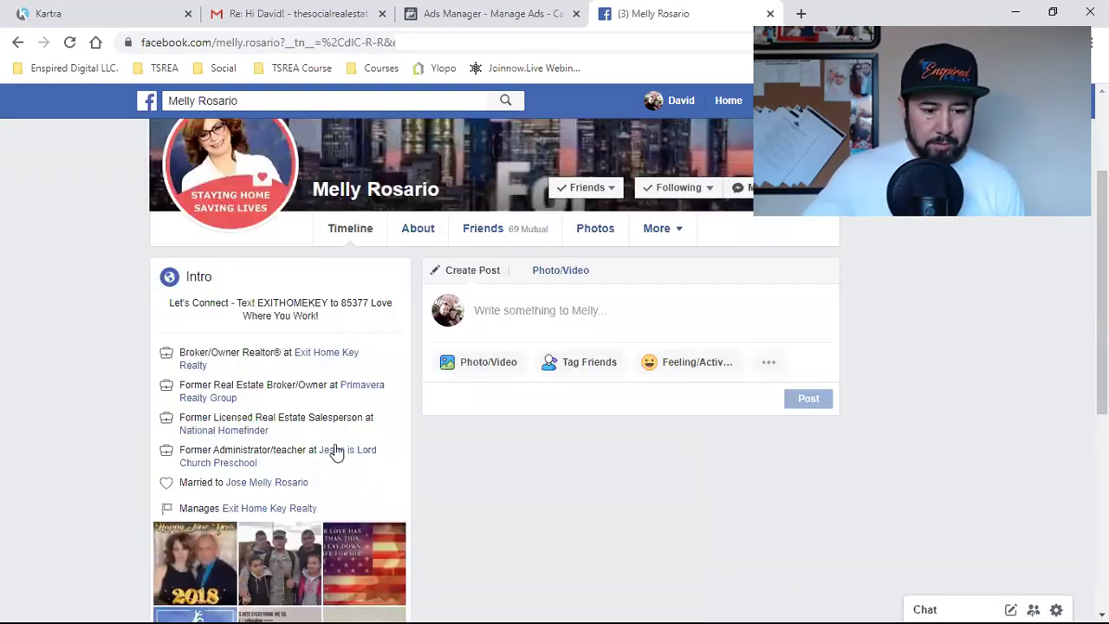
{"action": "left_click", "coordinate": [263, 508]}
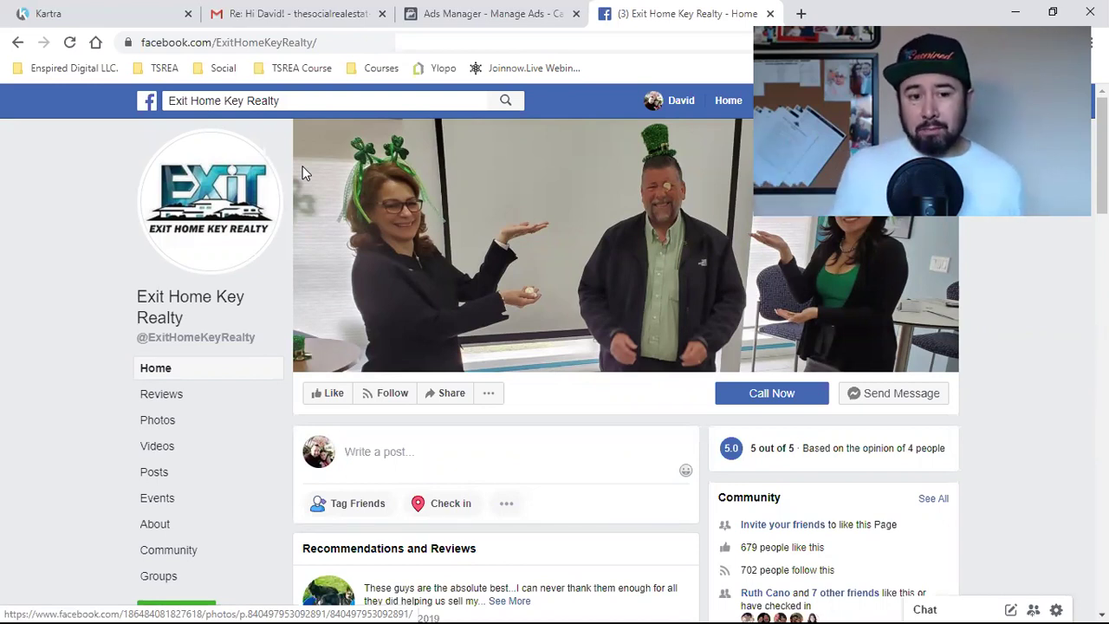
Copy the web address of the Exit Home Key Realty page
{"action": "left_click", "coordinate": [264, 47]}
{"action": "right_click", "coordinate": [264, 47]}
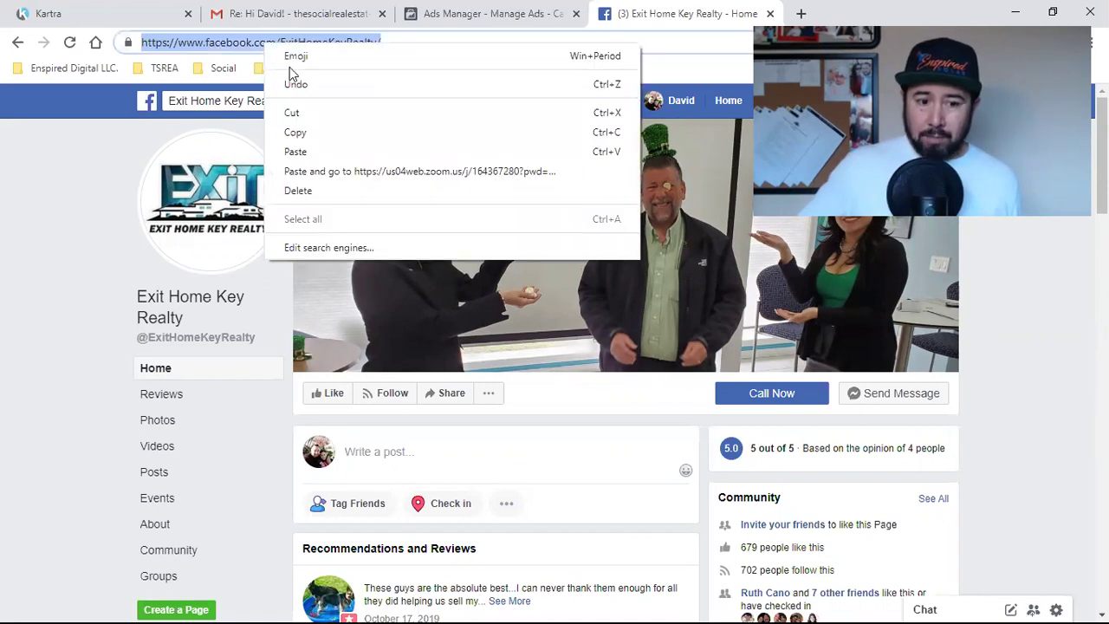
{"action": "left_click", "coordinate": [290, 130]}
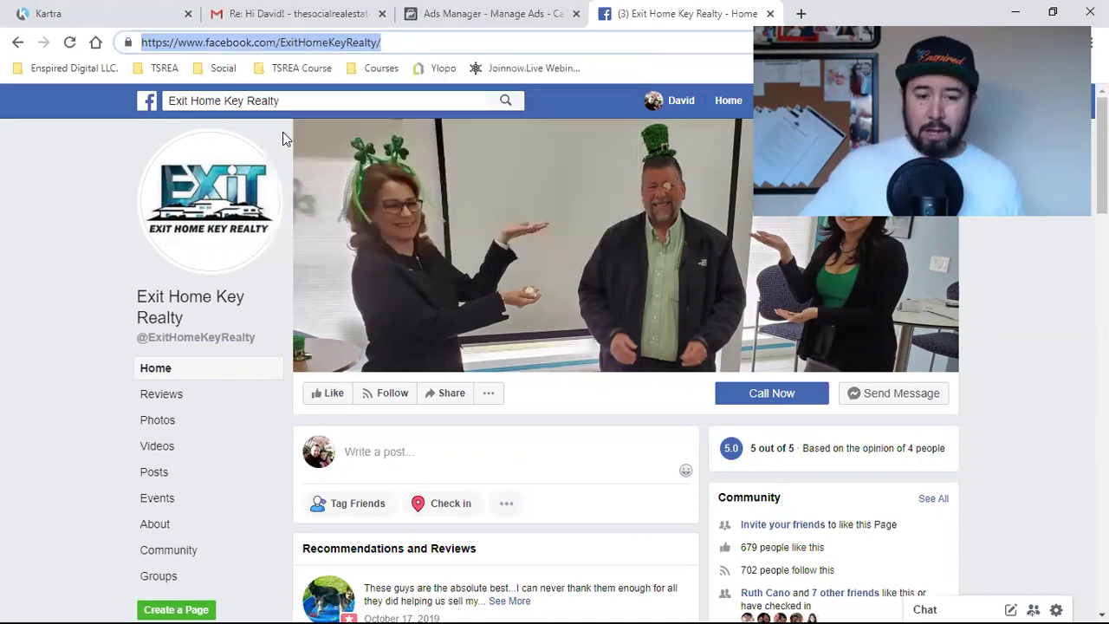
Switch to Ads Manager and open its Business Settings
{"action": "left_click", "coordinate": [459, 11]}
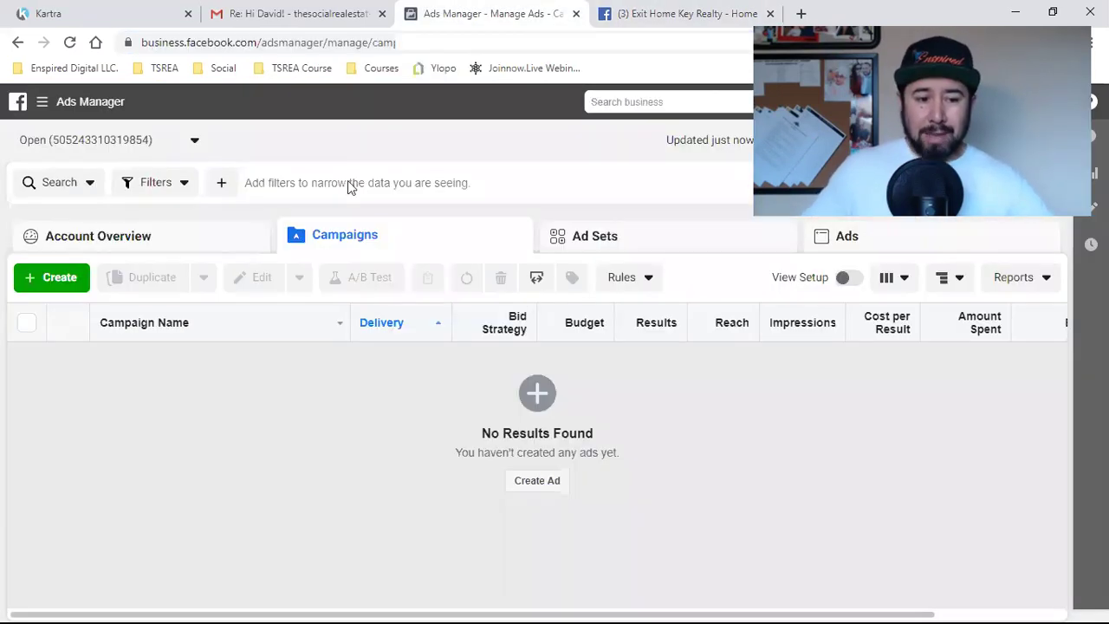
{"action": "left_click", "coordinate": [41, 106]}
{"action": "left_click", "coordinate": [119, 520]}
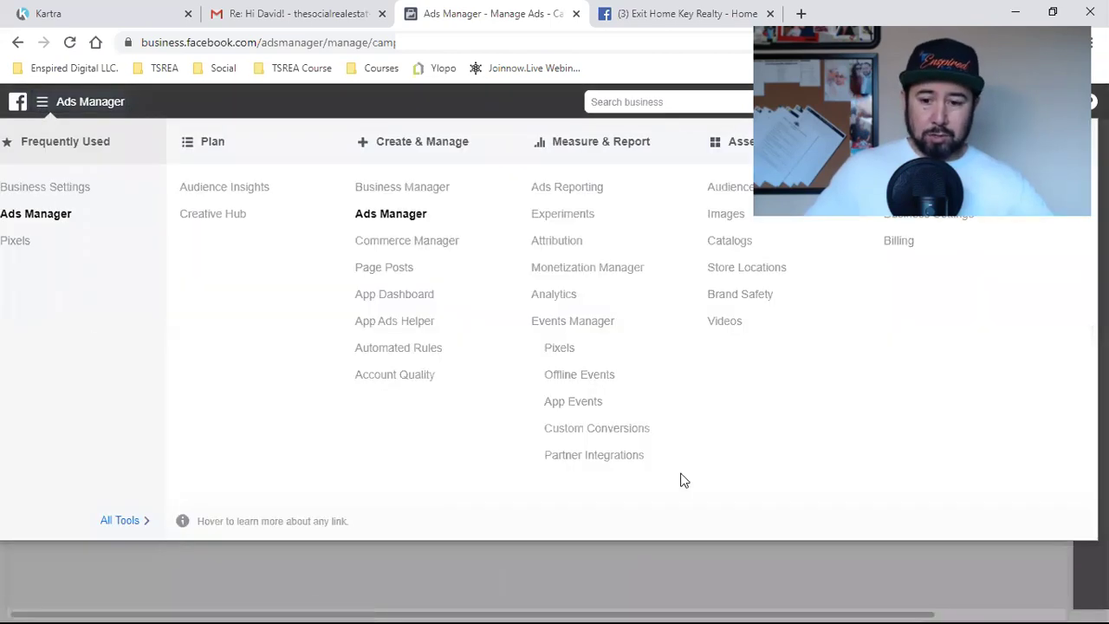
{"action": "left_click", "coordinate": [41, 190]}
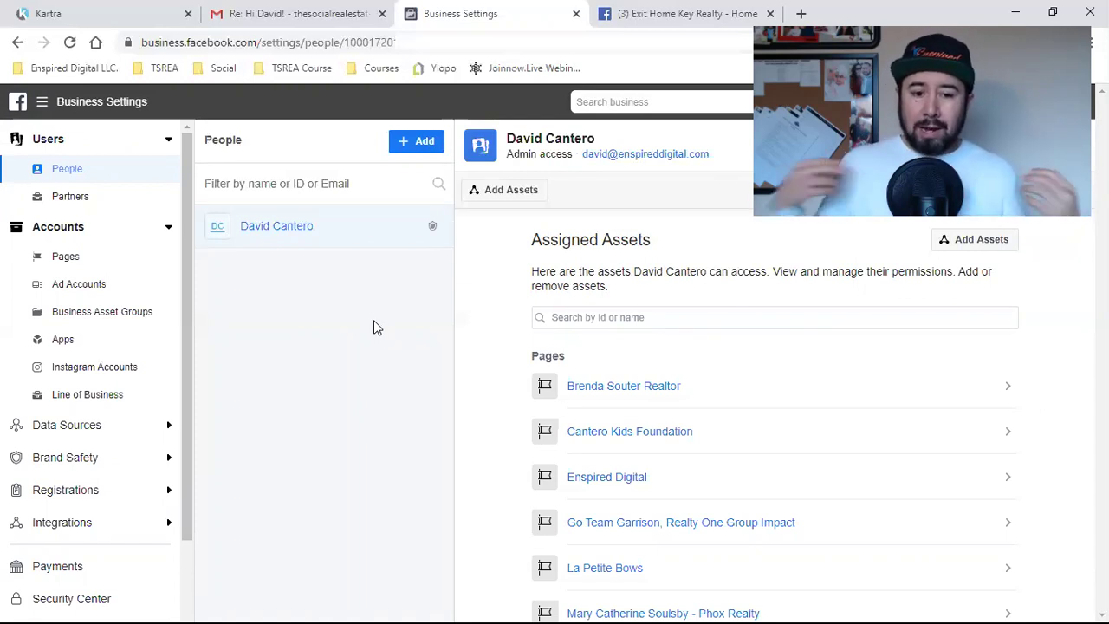
Check the Exit Home Key Realty page, return to Business Settings and start an access request for a page under Pages
{"action": "left_click", "coordinate": [684, 13]}
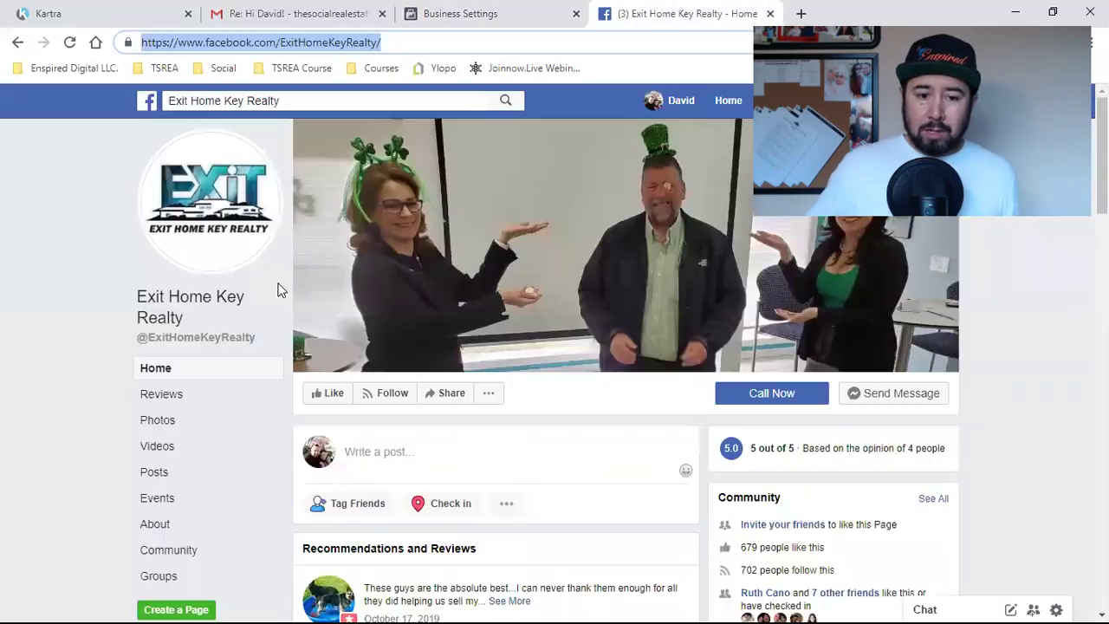
{"action": "left_click", "coordinate": [473, 10]}
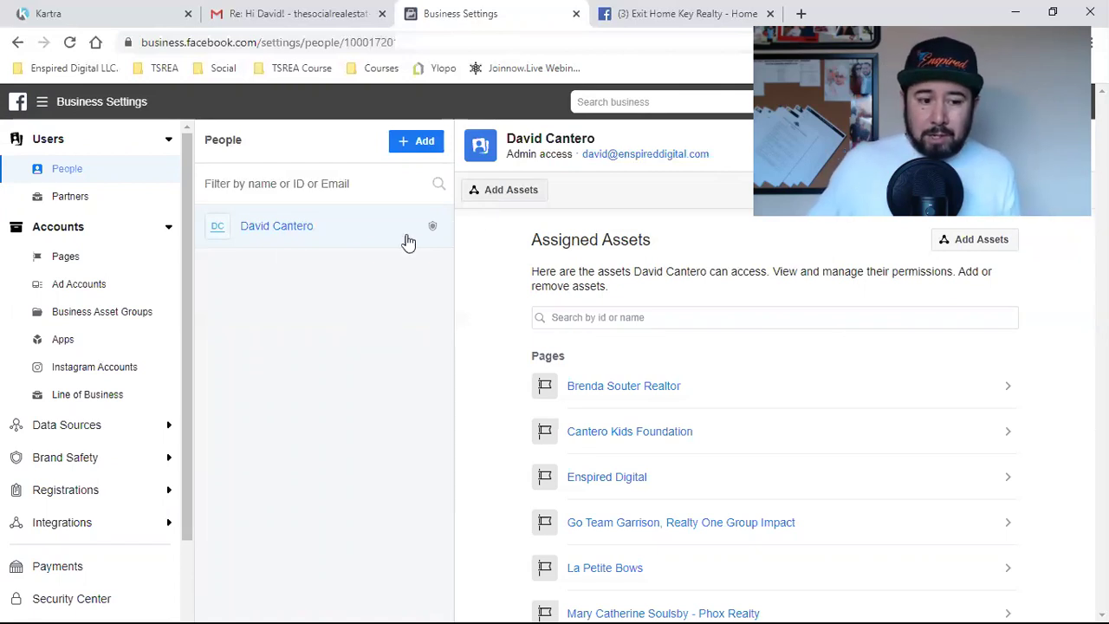
{"action": "left_click", "coordinate": [69, 256]}
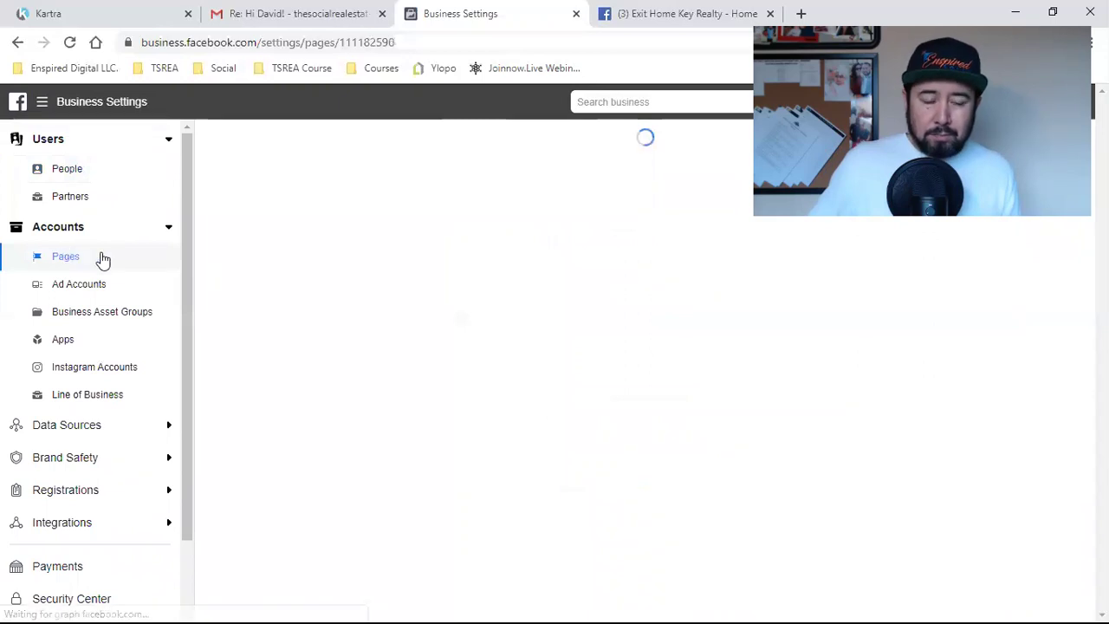
{"action": "left_click", "coordinate": [402, 142]}
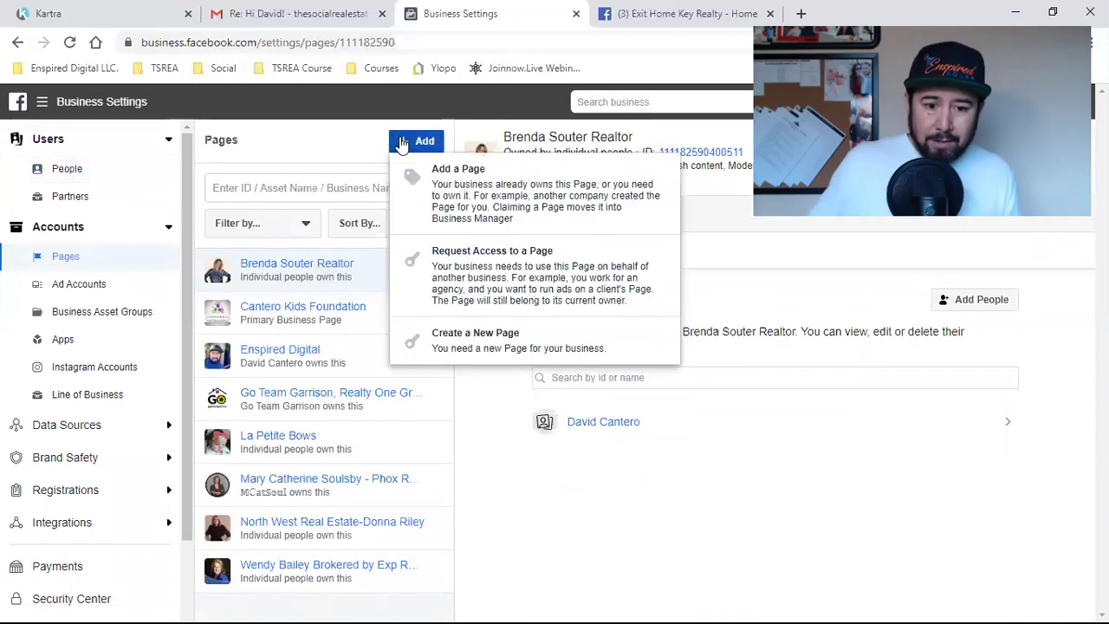
{"action": "left_click", "coordinate": [476, 272]}
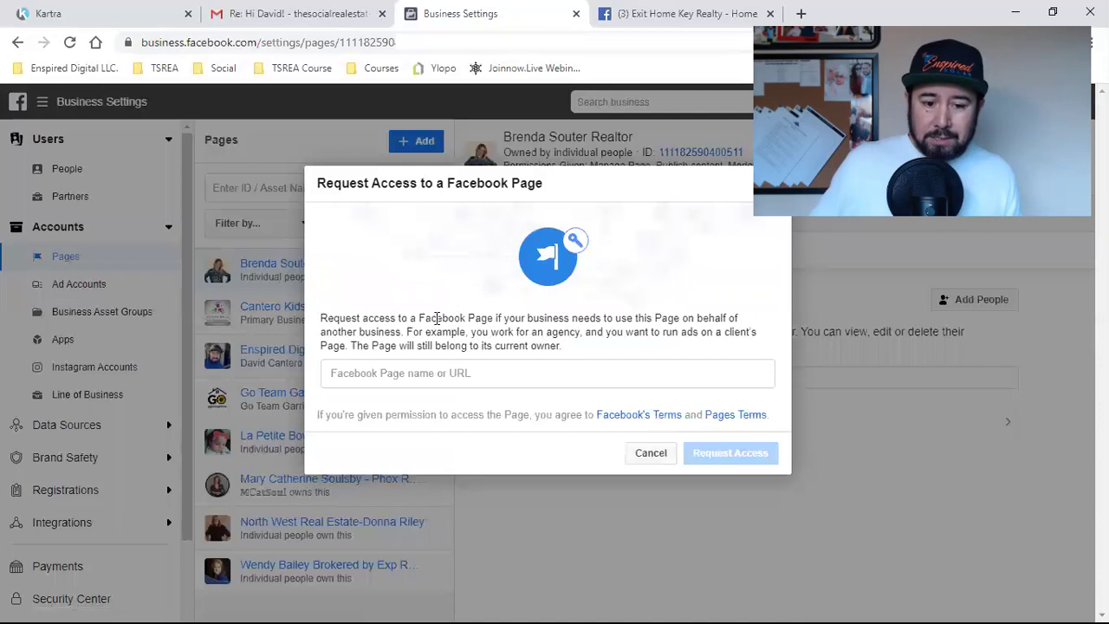
{"action": "left_click", "coordinate": [402, 373]}
{"action": "key", "text": "ctrl+v"}
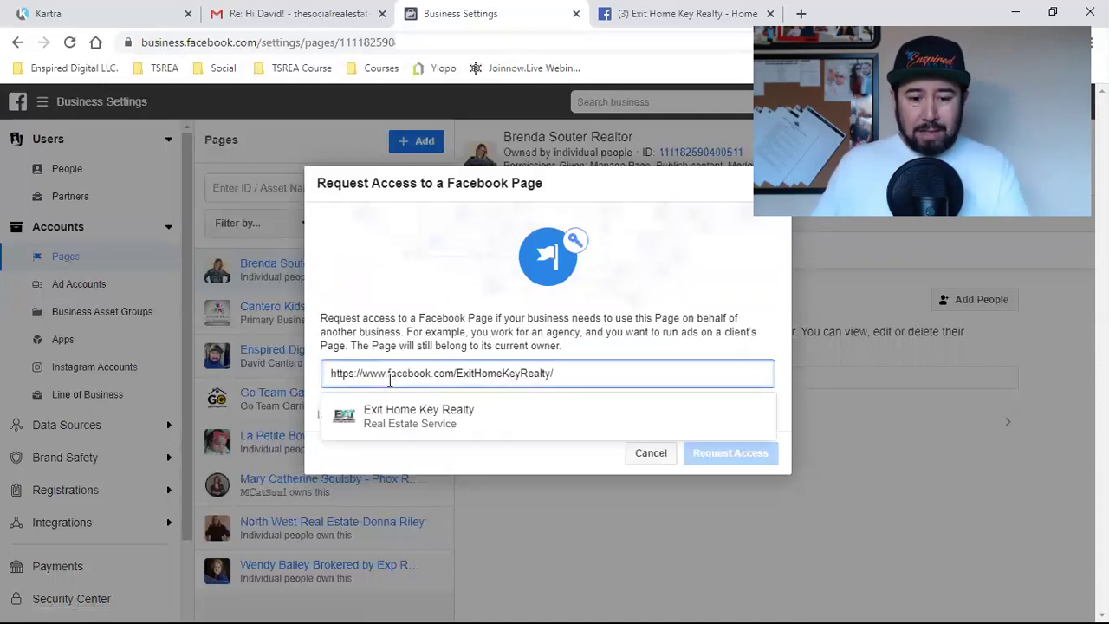
{"action": "left_click", "coordinate": [419, 423]}
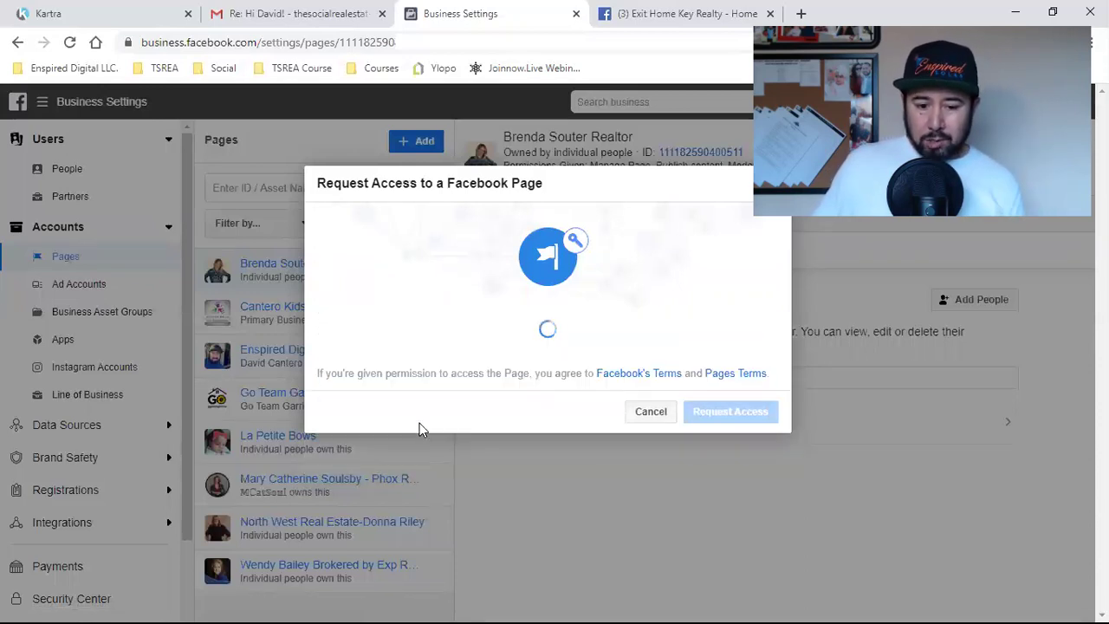
{"action": "scroll", "coordinate": [595, 401], "scroll_direction": "down", "scroll_amount": 2}
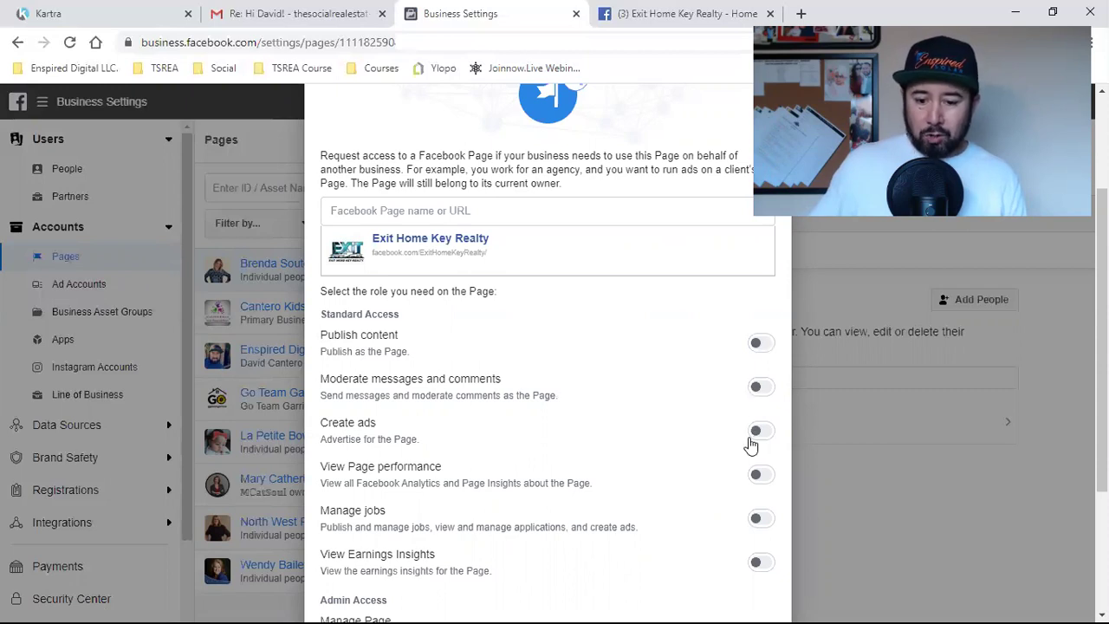
{"action": "scroll", "coordinate": [754, 441], "scroll_direction": "down", "scroll_amount": 3}
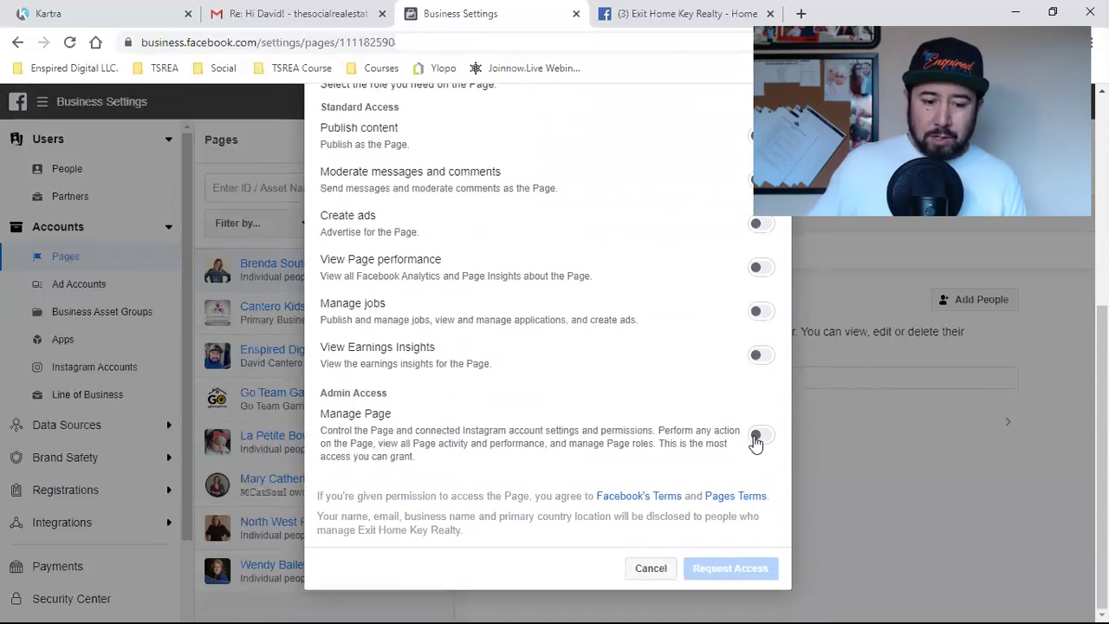
{"action": "left_click", "coordinate": [755, 441]}
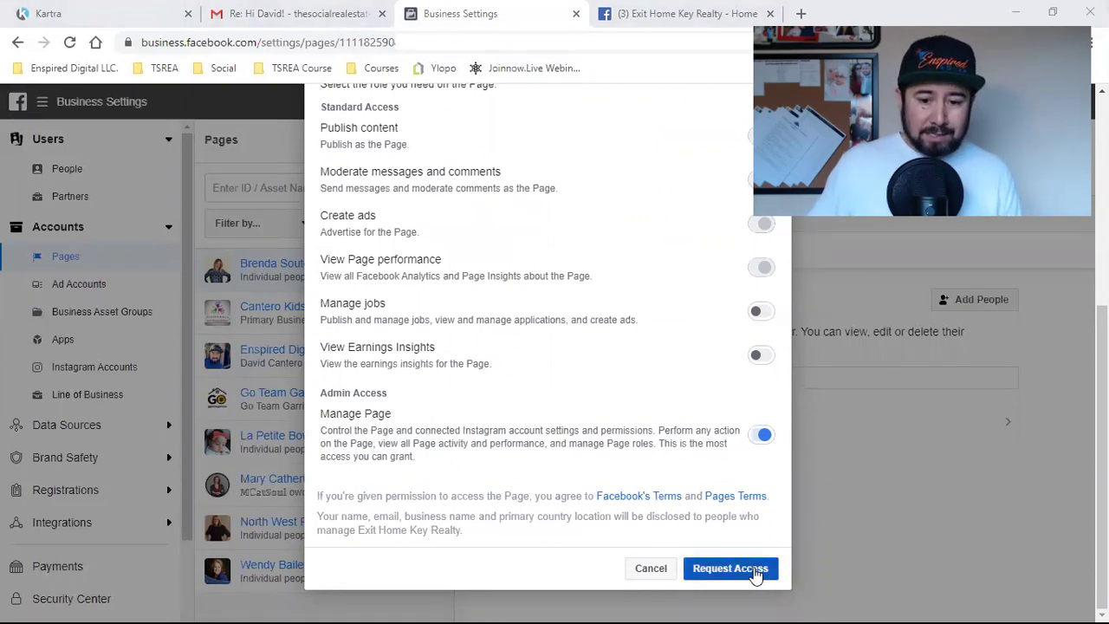
Switch to Facebook, open your own profile and go to the Enspired Digital page from its intro
{"action": "left_click", "coordinate": [665, 7]}
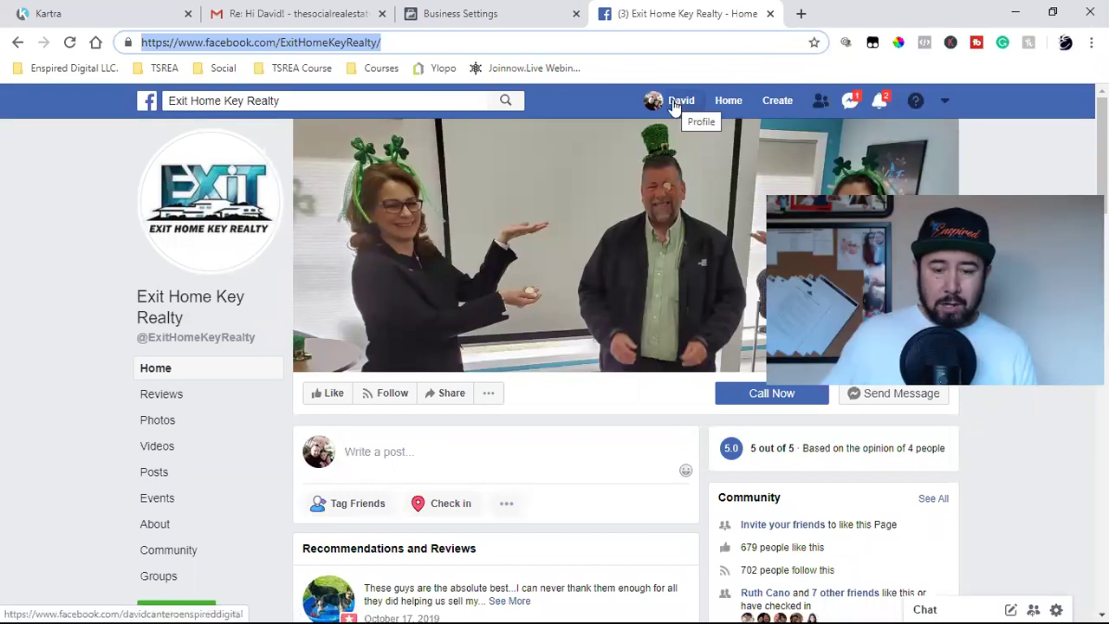
{"action": "left_click", "coordinate": [674, 102]}
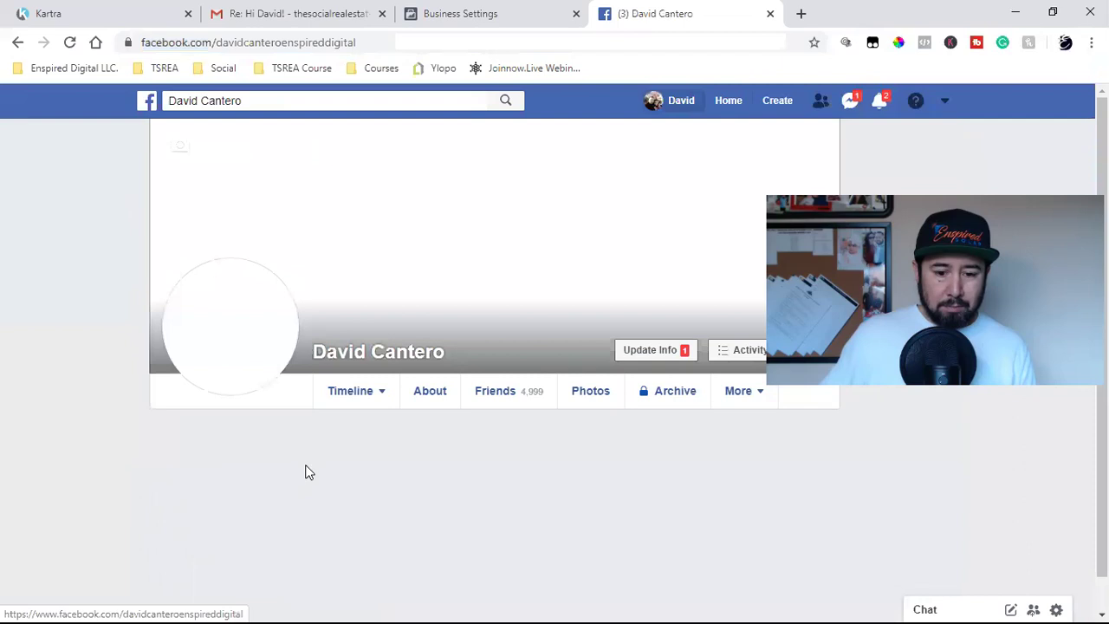
{"action": "scroll", "coordinate": [376, 391], "scroll_direction": "down", "scroll_amount": 2}
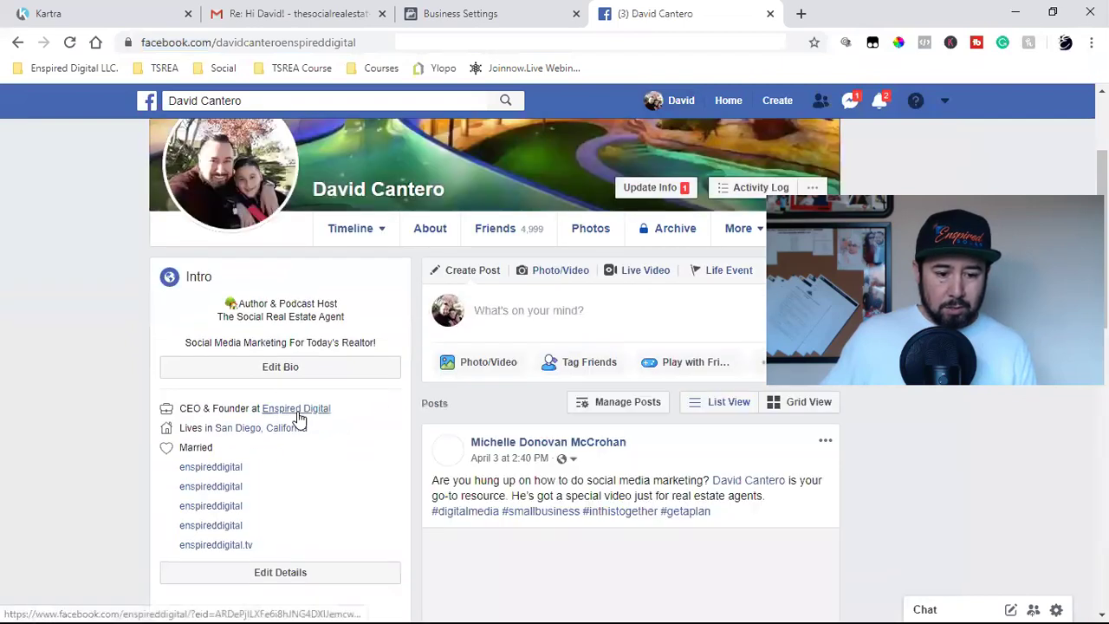
{"action": "mouse_move", "coordinate": [297, 418]}
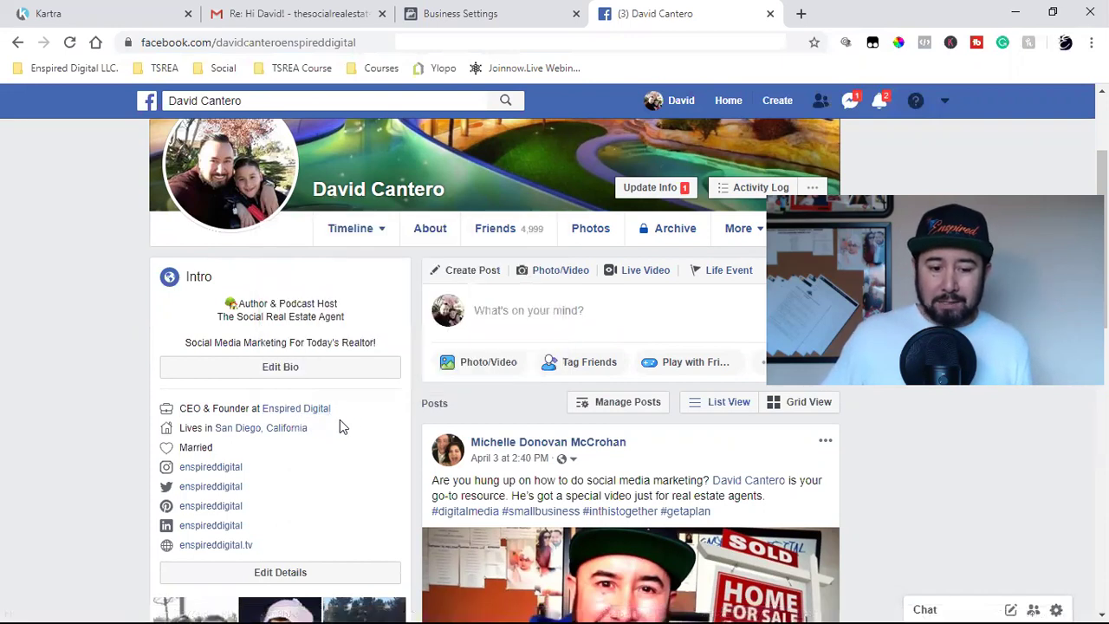
{"action": "left_click", "coordinate": [318, 413]}
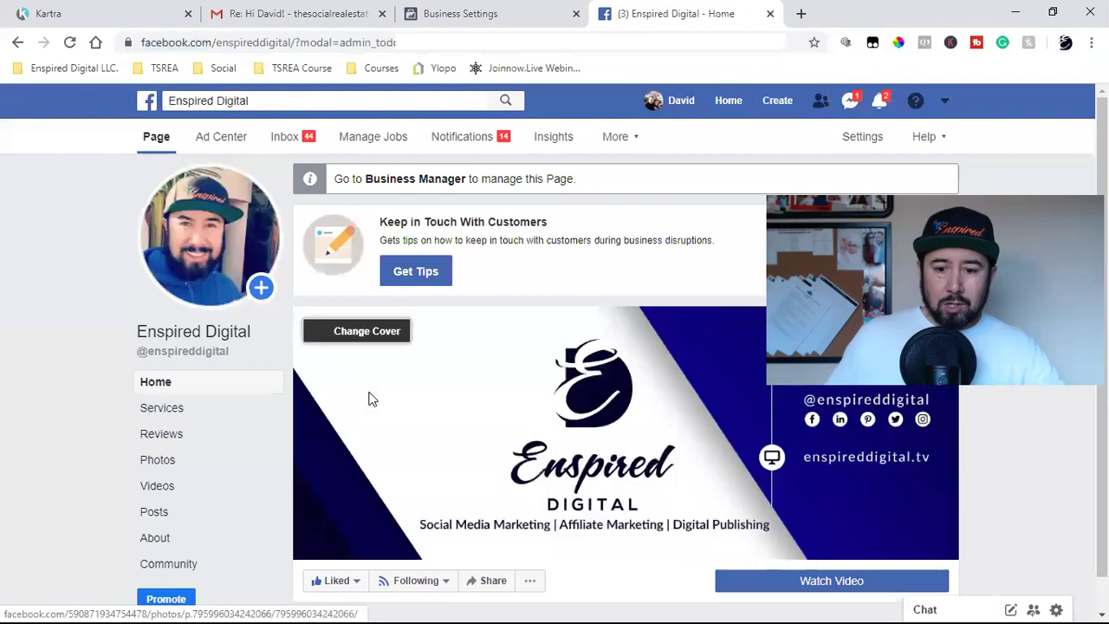
Open the Enspired Digital page's settings and examine the owner, agencies and existing roles under Page Roles
{"action": "left_click", "coordinate": [860, 146]}
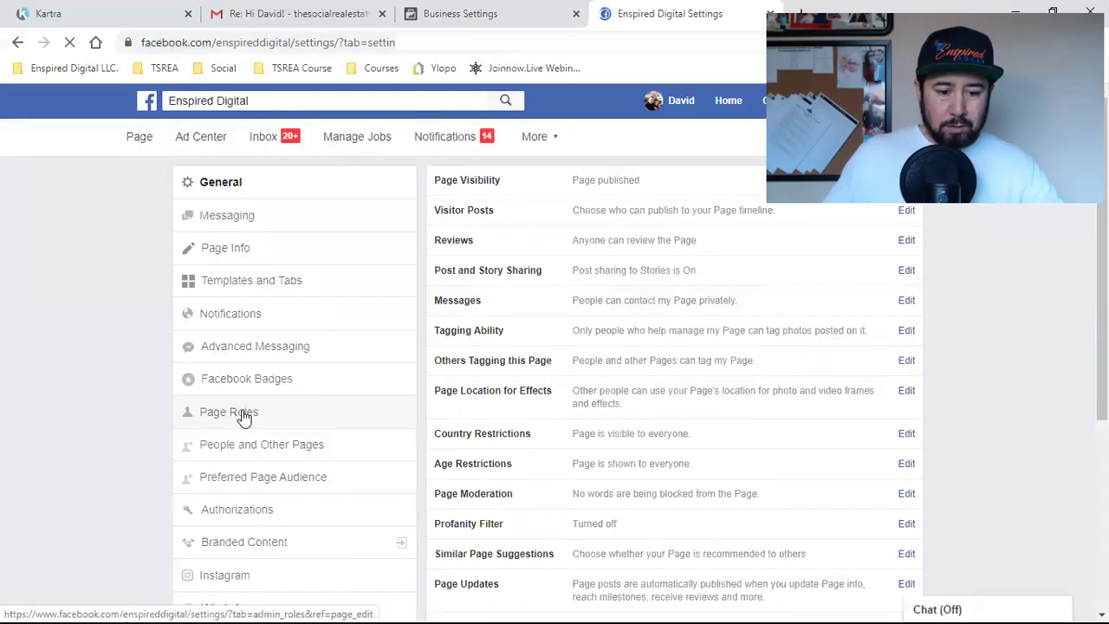
{"action": "left_click", "coordinate": [233, 416]}
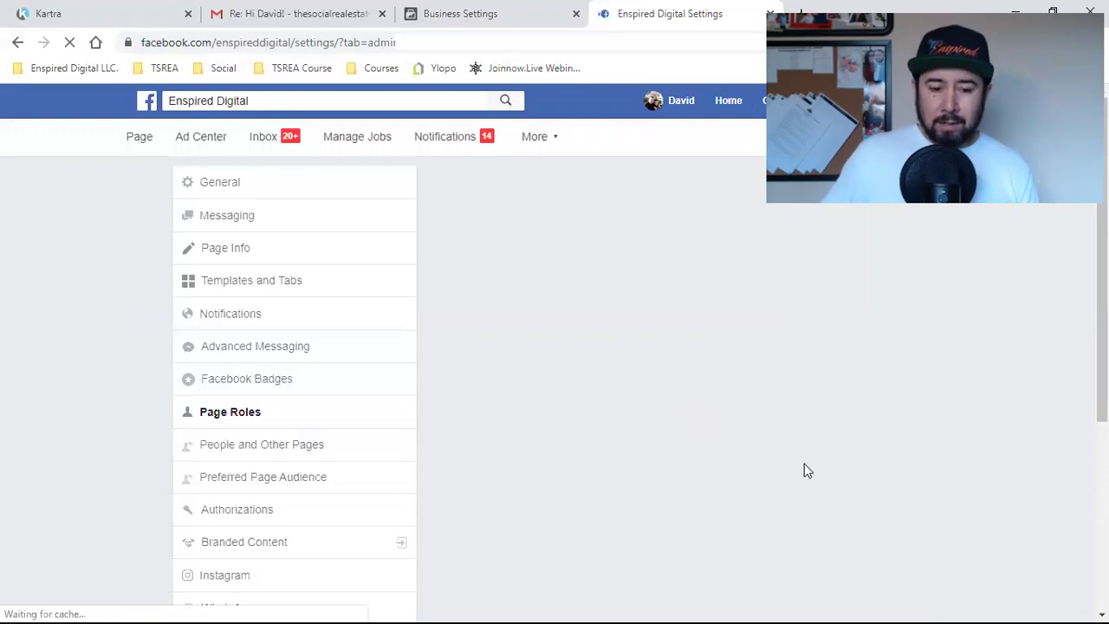
{"action": "scroll", "coordinate": [643, 381], "scroll_direction": "down", "scroll_amount": 4}
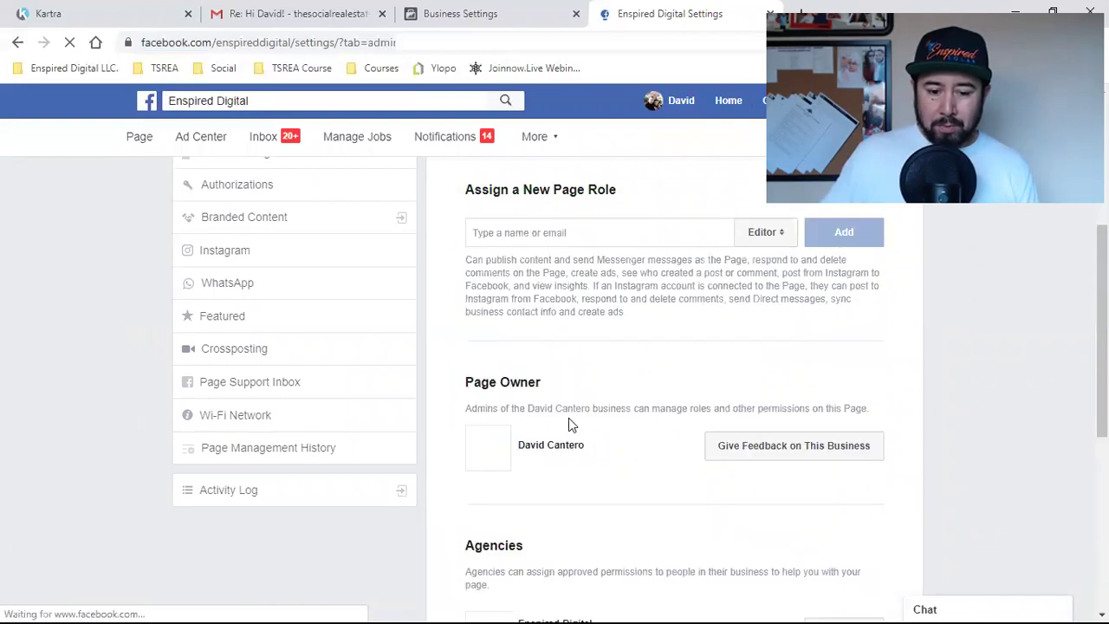
{"action": "scroll", "coordinate": [568, 417], "scroll_direction": "down", "scroll_amount": 2}
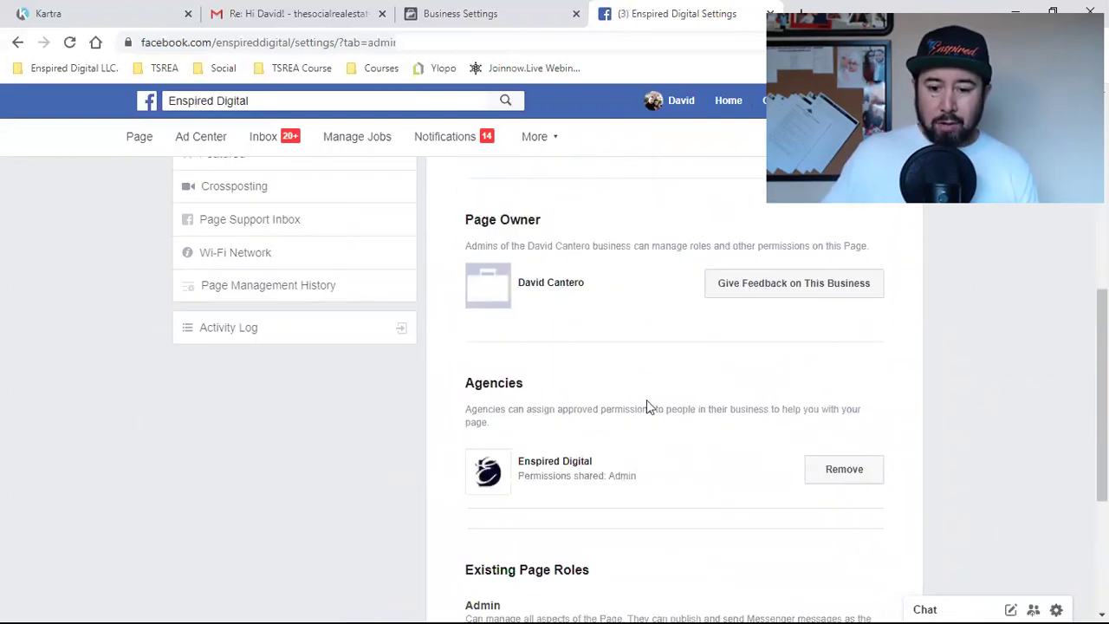
{"action": "scroll", "coordinate": [646, 403], "scroll_direction": "down", "scroll_amount": 2}
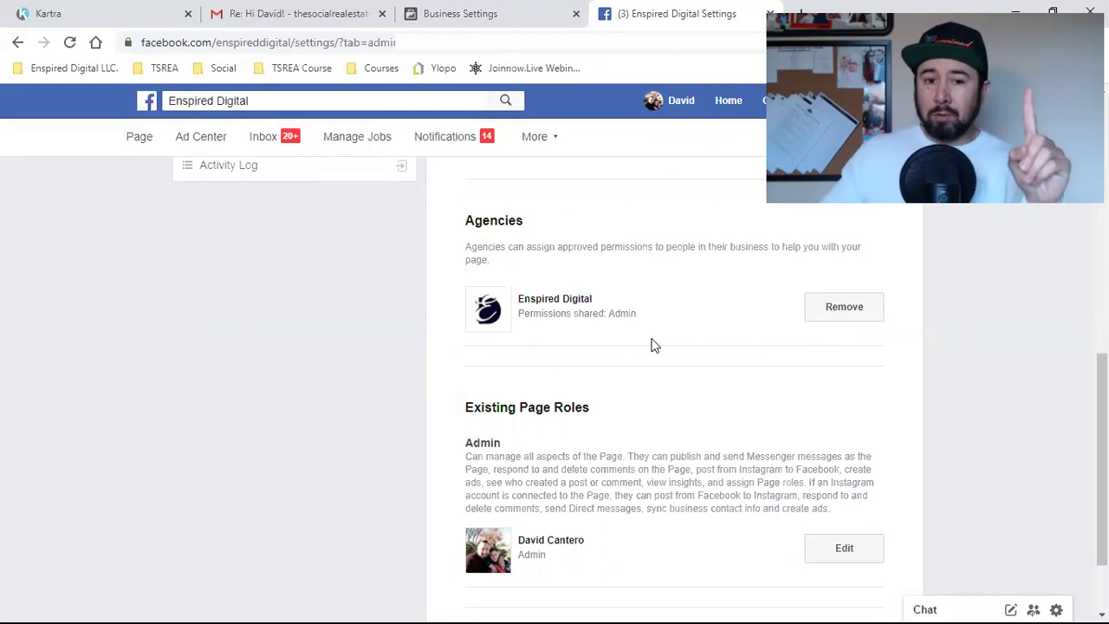
Return to Business Settings and cancel the access request for Exit Home Key Realty
{"action": "left_click", "coordinate": [451, 13]}
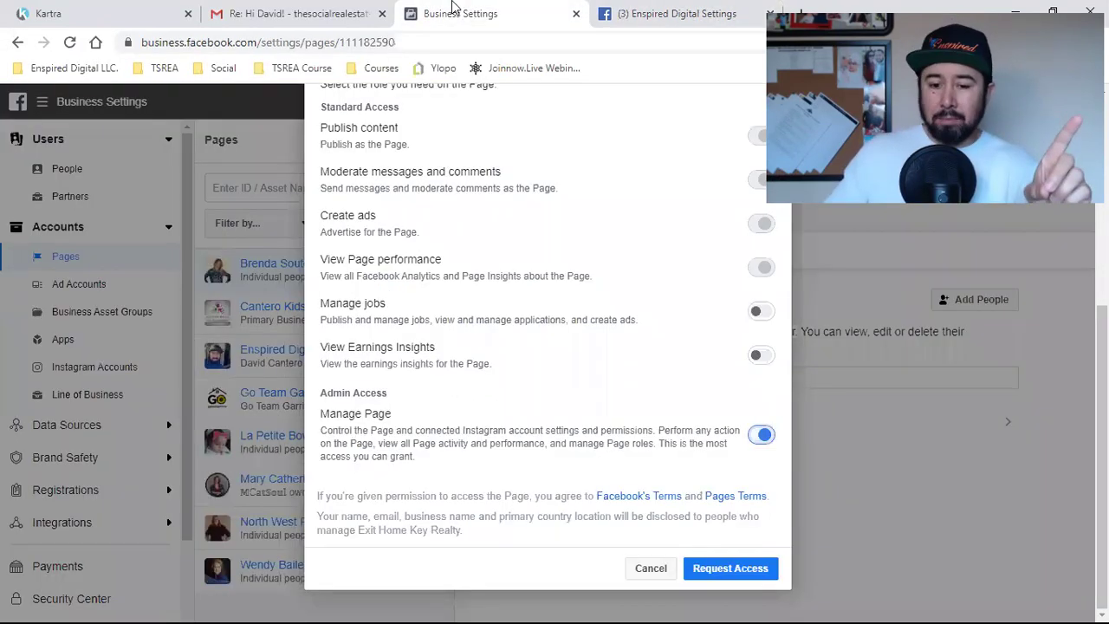
{"action": "left_click", "coordinate": [650, 568]}
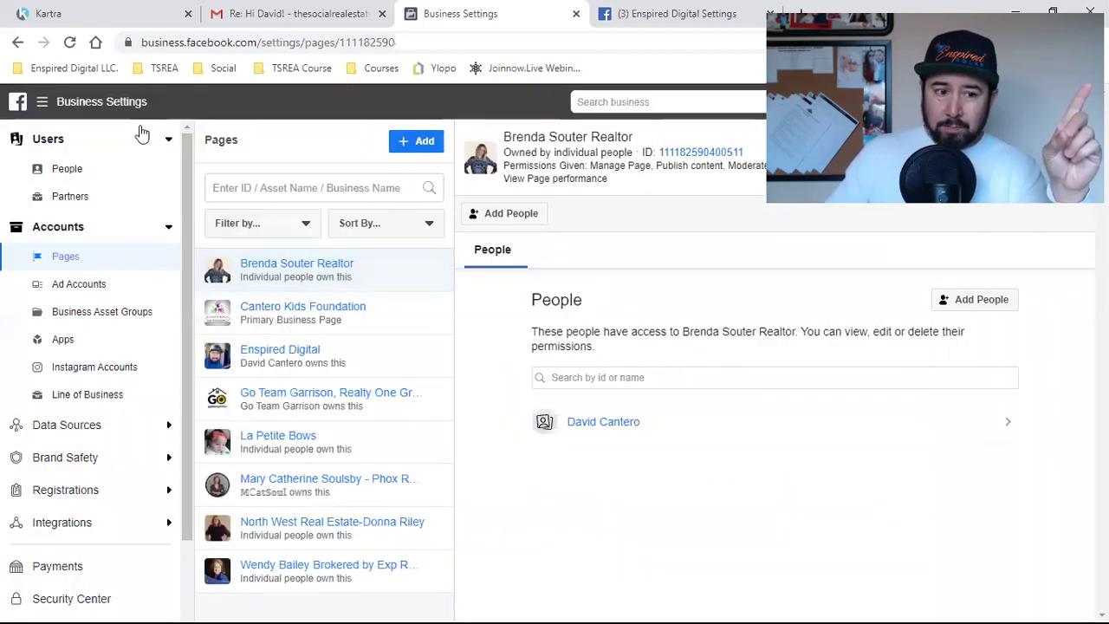
Reload Business Settings and review the selected realtor page's given permissions and the permissions assignable to a person, closing the dialog without assigning any
{"action": "left_click", "coordinate": [70, 43]}
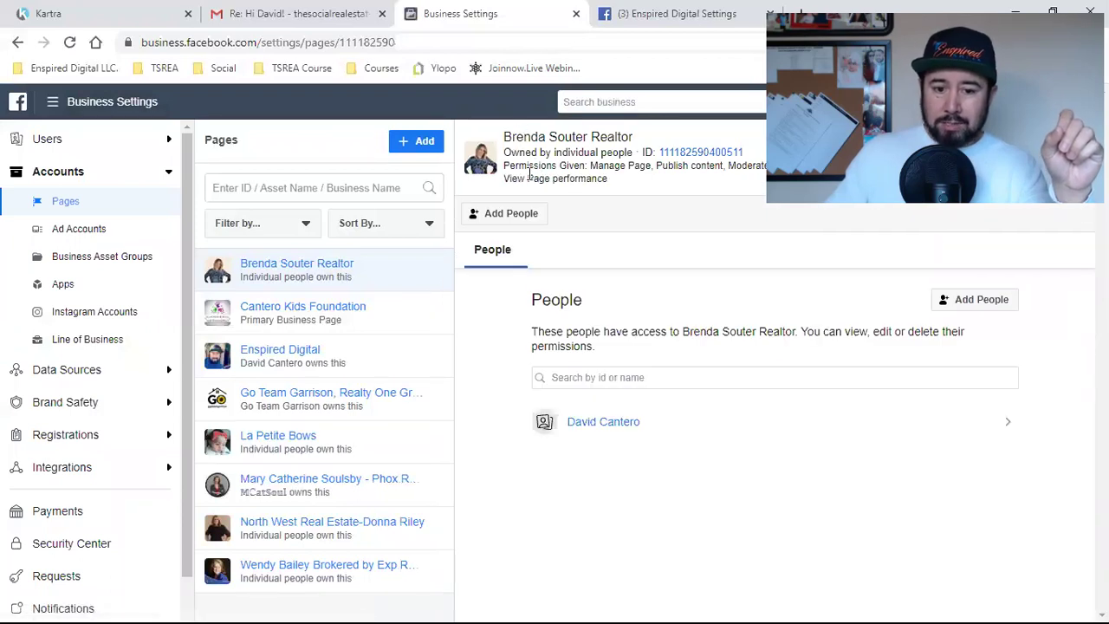
{"action": "triple_click", "coordinate": [535, 164]}
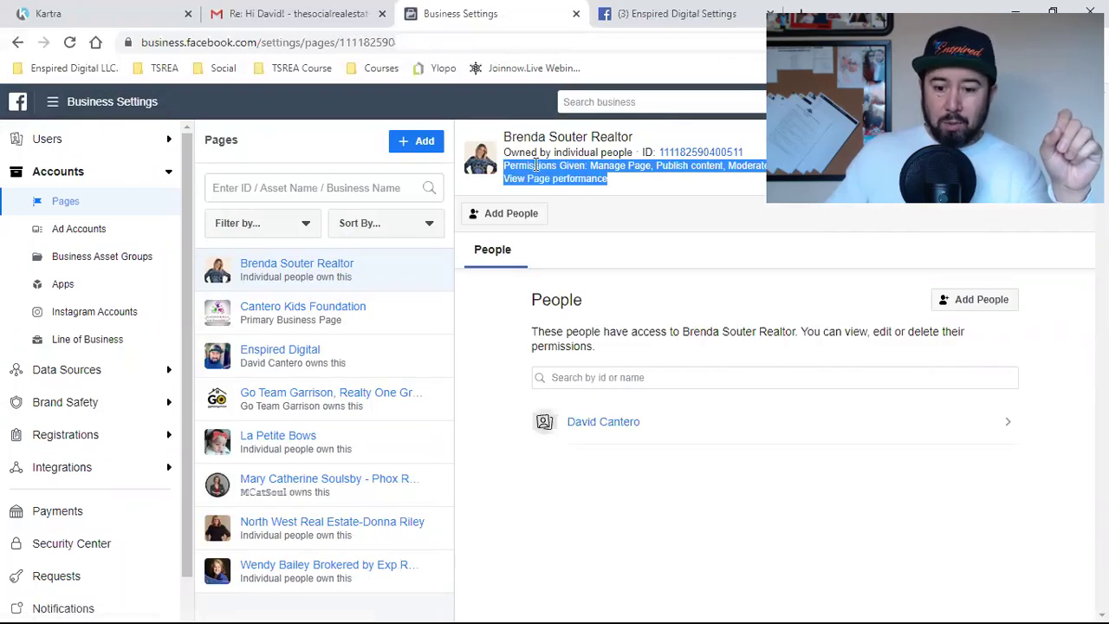
{"action": "left_click", "coordinate": [986, 299]}
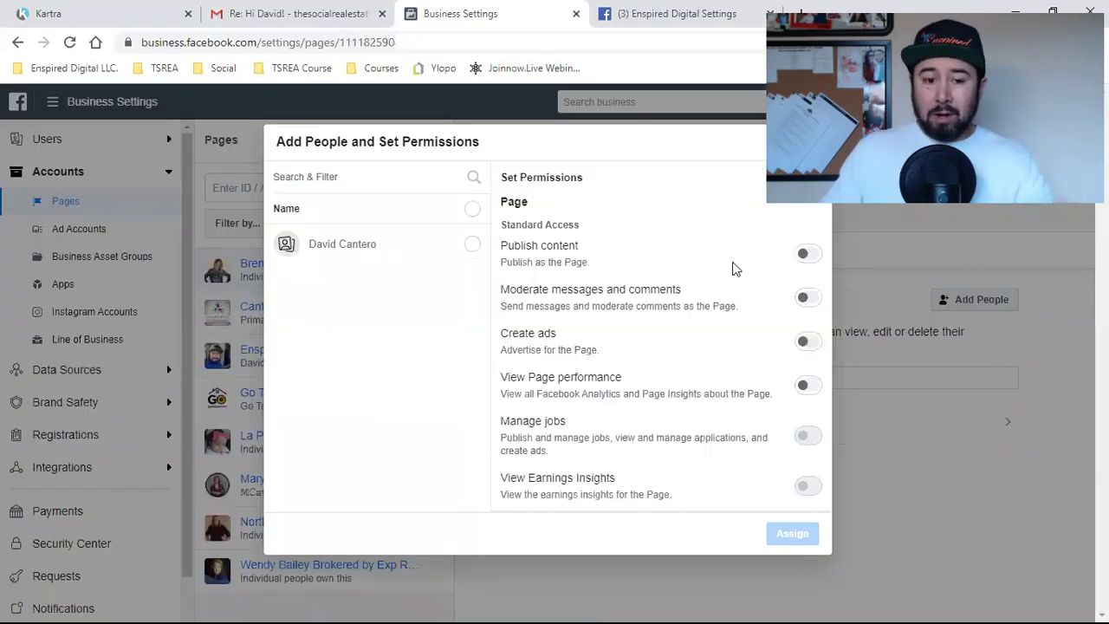
{"action": "left_click", "coordinate": [472, 246]}
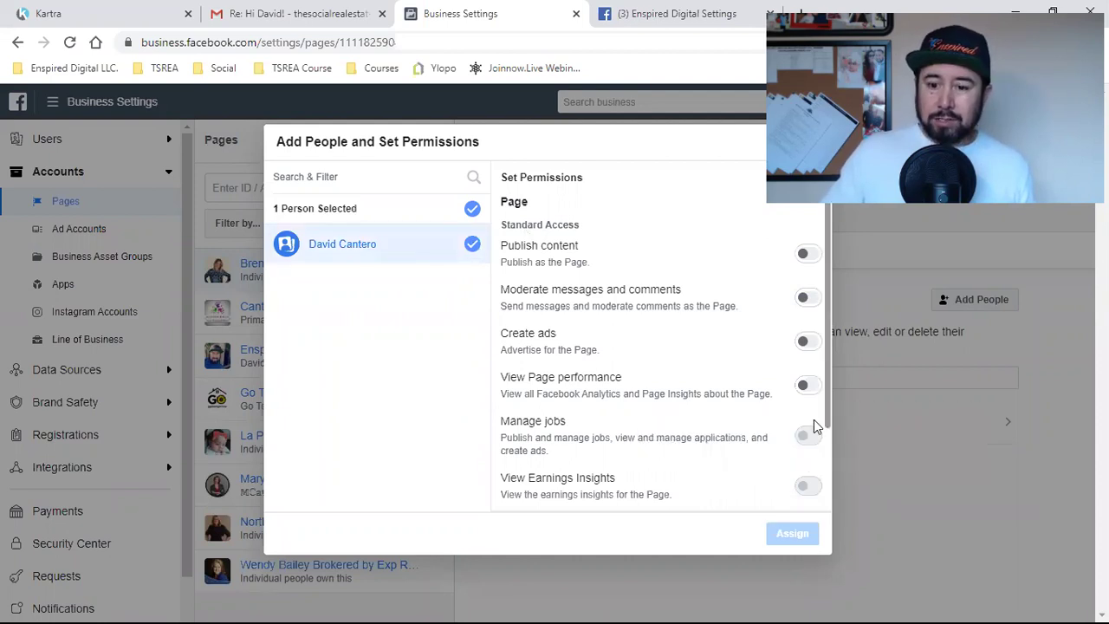
{"action": "left_click", "coordinate": [814, 142]}
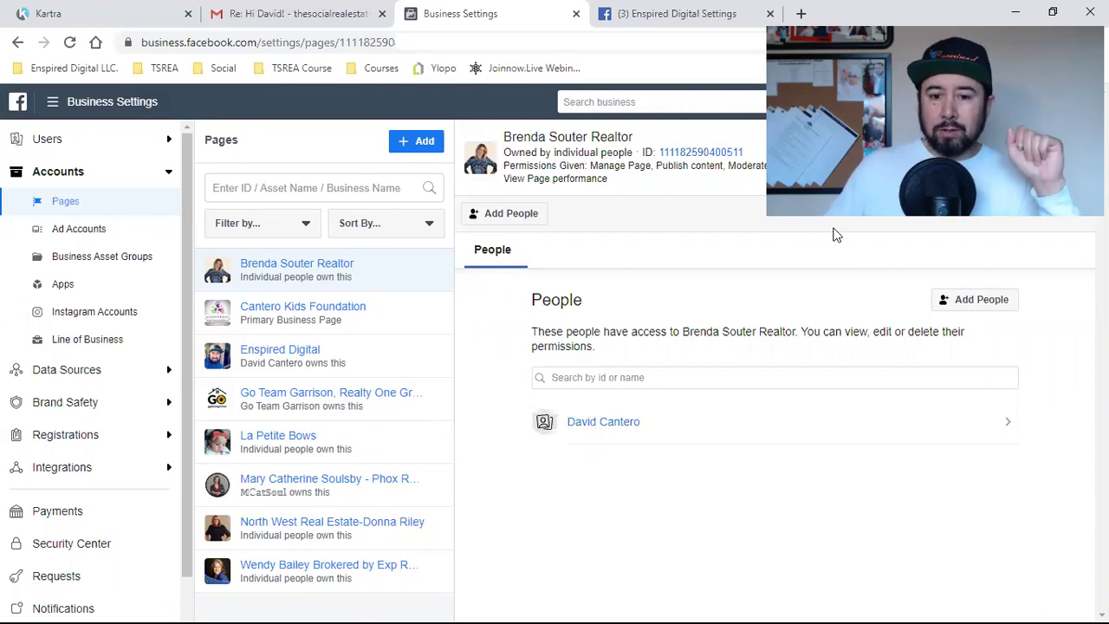
Switch to the Enspired Digital page settings on Facebook and examine the Page Roles sections, including the Editor role description for assigning a new role
{"action": "left_click", "coordinate": [703, 7]}
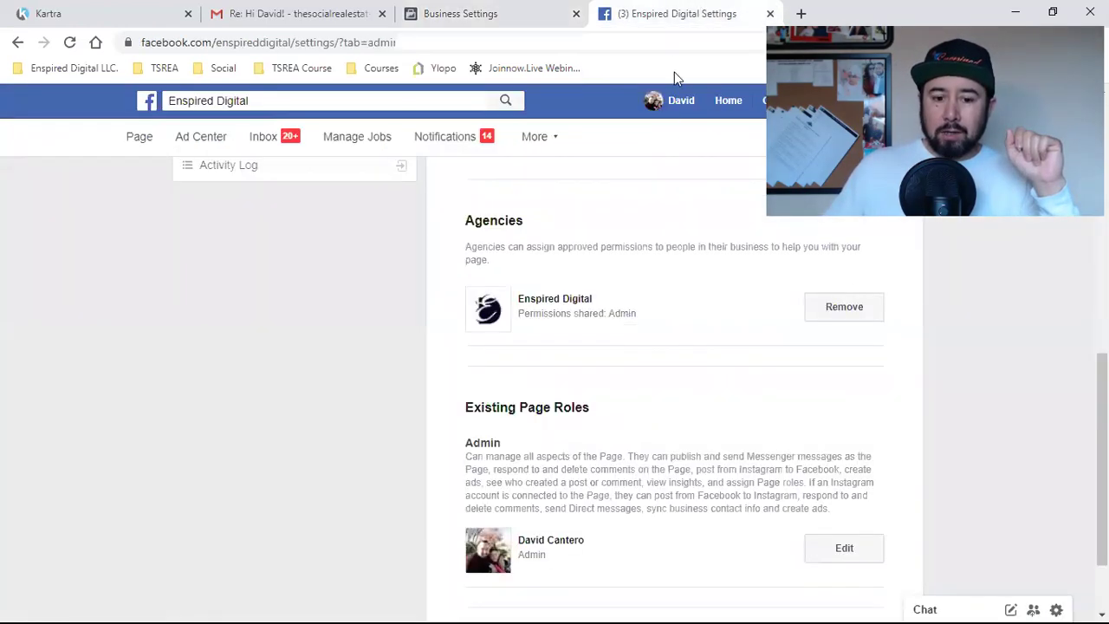
{"action": "scroll", "coordinate": [696, 366], "scroll_direction": "up", "scroll_amount": 8}
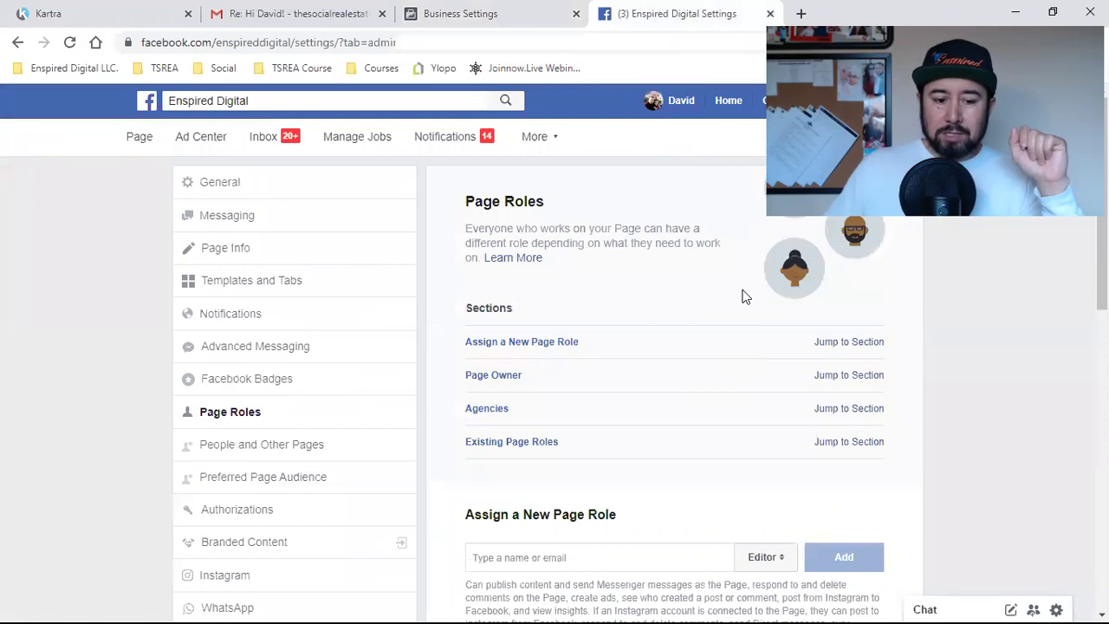
{"action": "scroll", "coordinate": [743, 296], "scroll_direction": "down", "scroll_amount": 2}
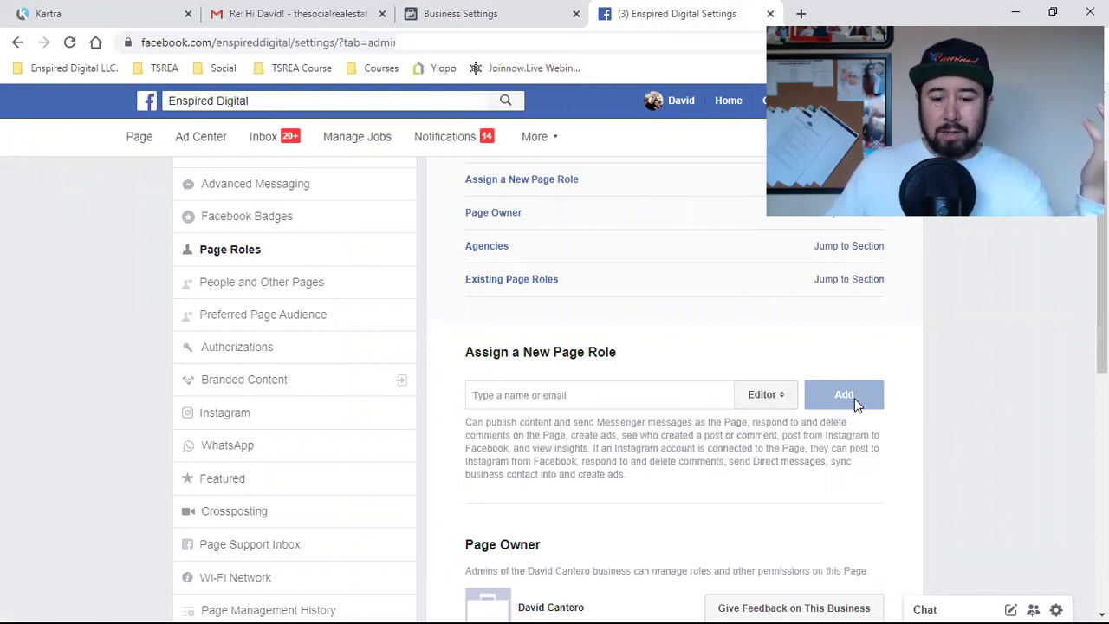
{"action": "scroll", "coordinate": [850, 402], "scroll_direction": "up", "scroll_amount": 2}
{"action": "scroll", "coordinate": [889, 395], "scroll_direction": "down", "scroll_amount": 5}
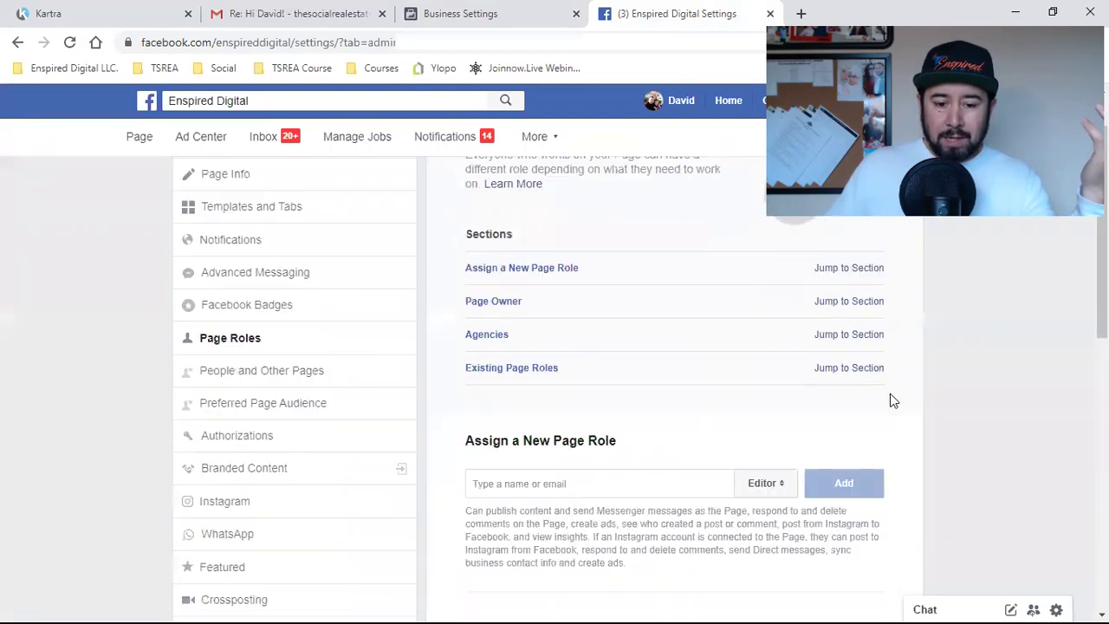
{"action": "scroll", "coordinate": [890, 394], "scroll_direction": "down", "scroll_amount": 3}
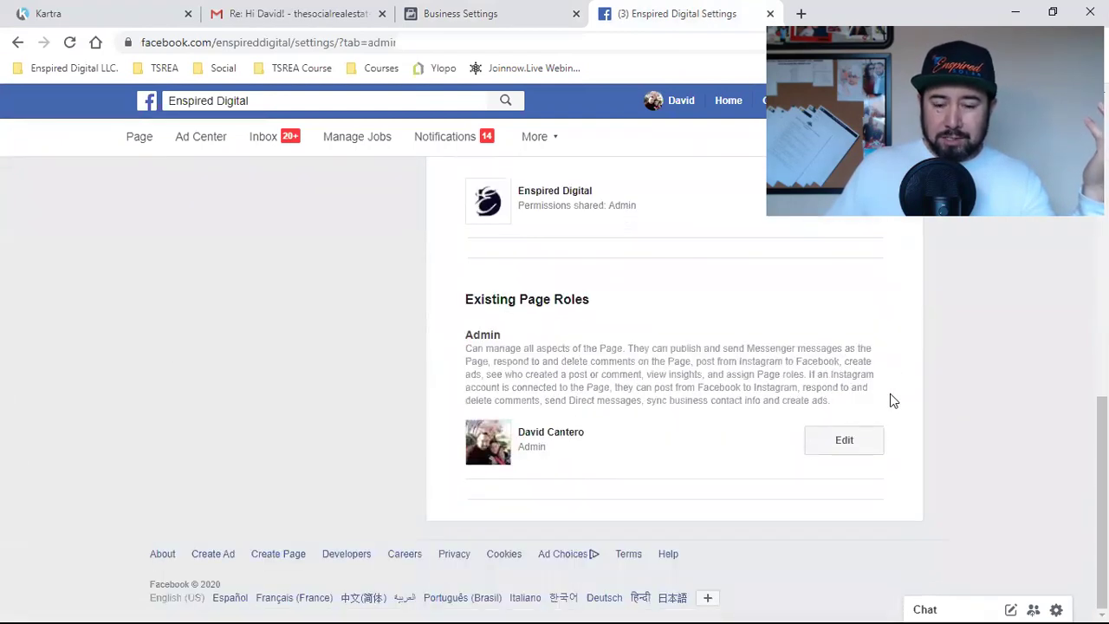
{"action": "scroll", "coordinate": [889, 394], "scroll_direction": "up", "scroll_amount": 6}
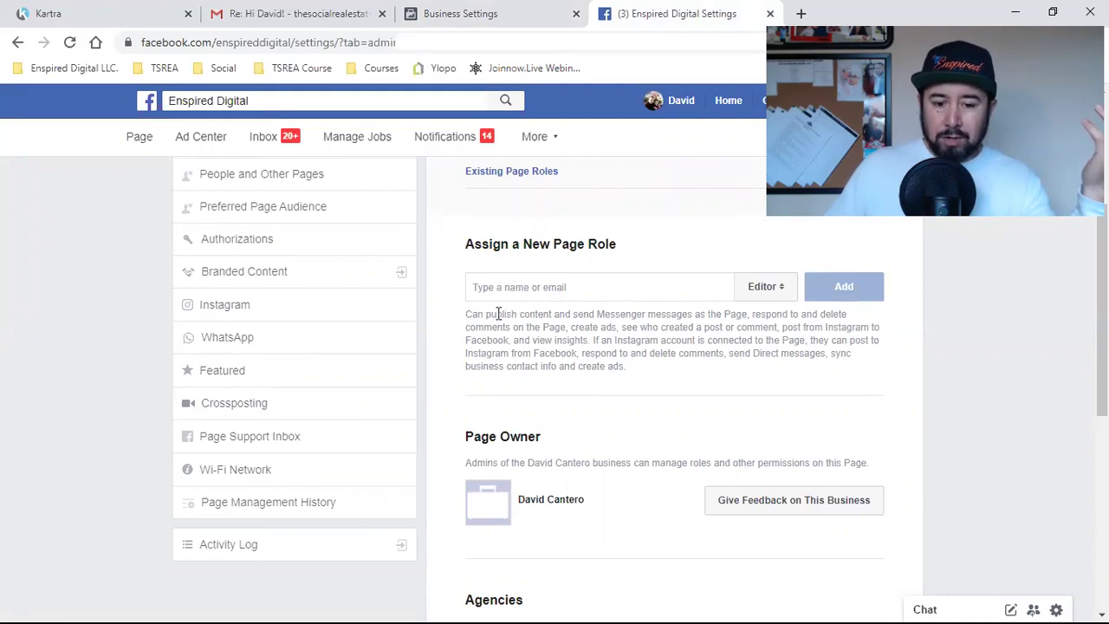
{"action": "left_click_drag", "start_coordinate": [474, 314], "coordinate": [528, 325]}
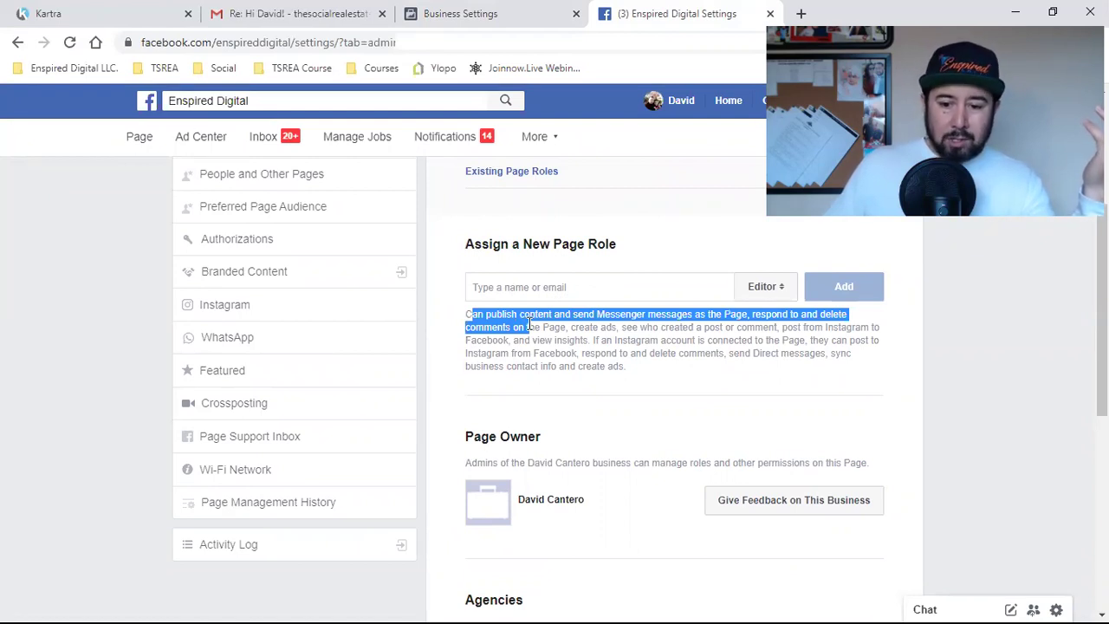
{"action": "left_click_drag", "start_coordinate": [528, 325], "coordinate": [680, 370]}
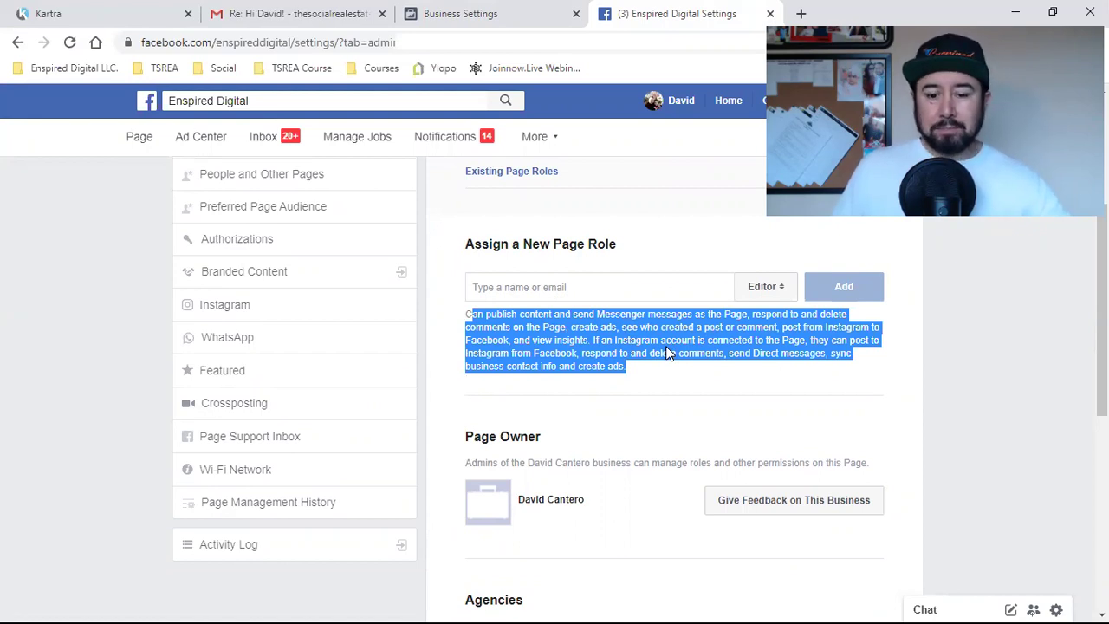
{"action": "left_click", "coordinate": [667, 352]}
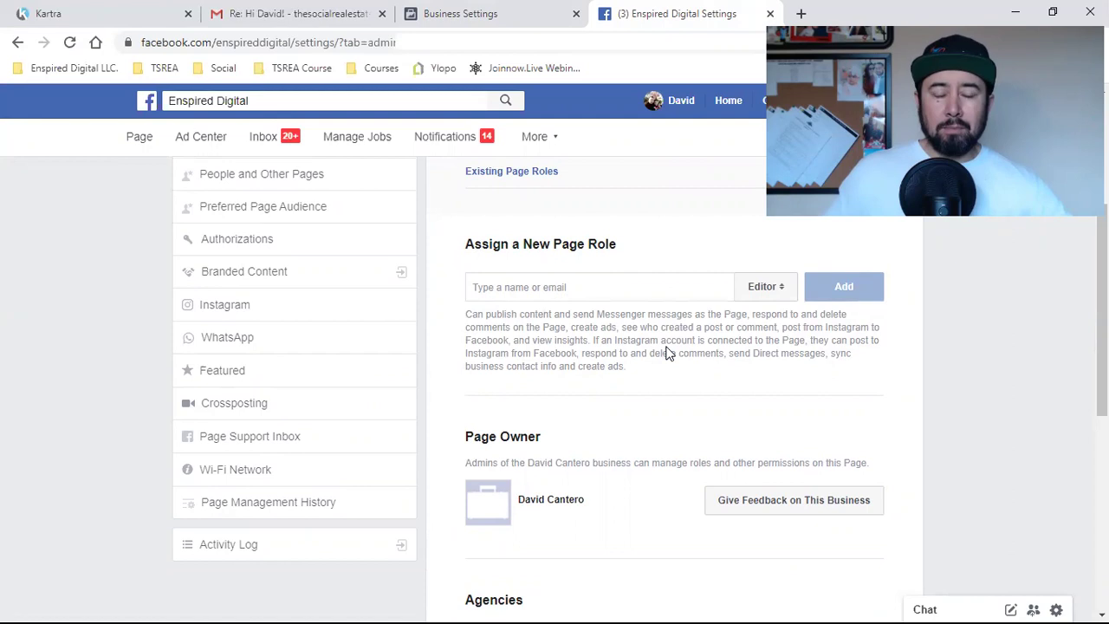
Read the email's first question about staying on a client's account in Gmail, and review the Agencies section of Enspired Digital's Page Roles on Facebook
{"action": "left_click", "coordinate": [319, 10]}
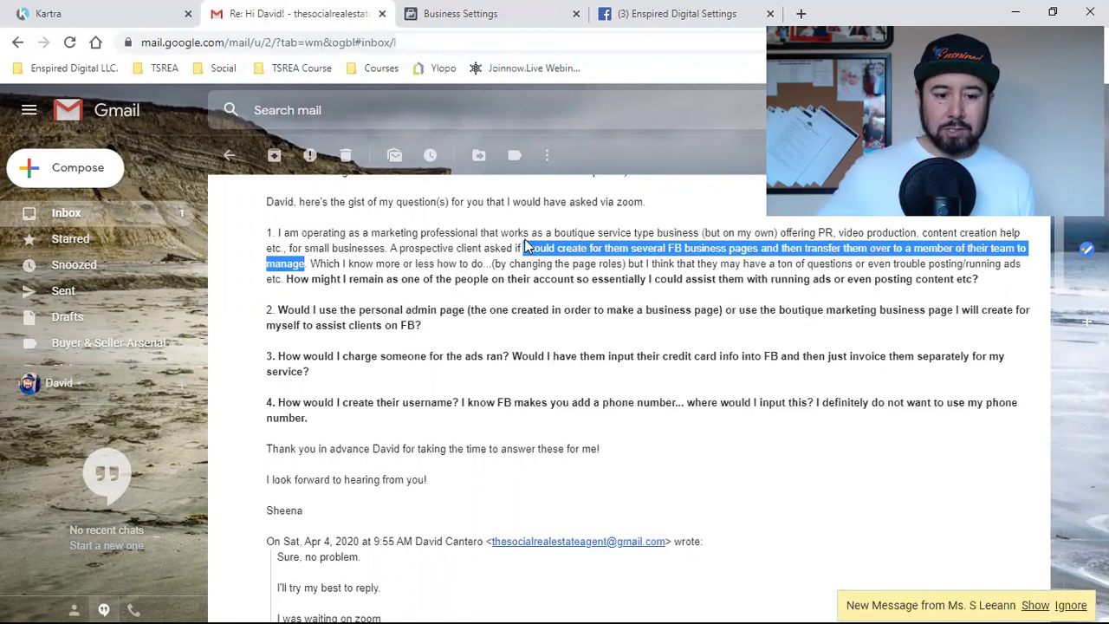
{"action": "left_click", "coordinate": [343, 276]}
{"action": "left_click_drag", "start_coordinate": [320, 263], "coordinate": [506, 263]}
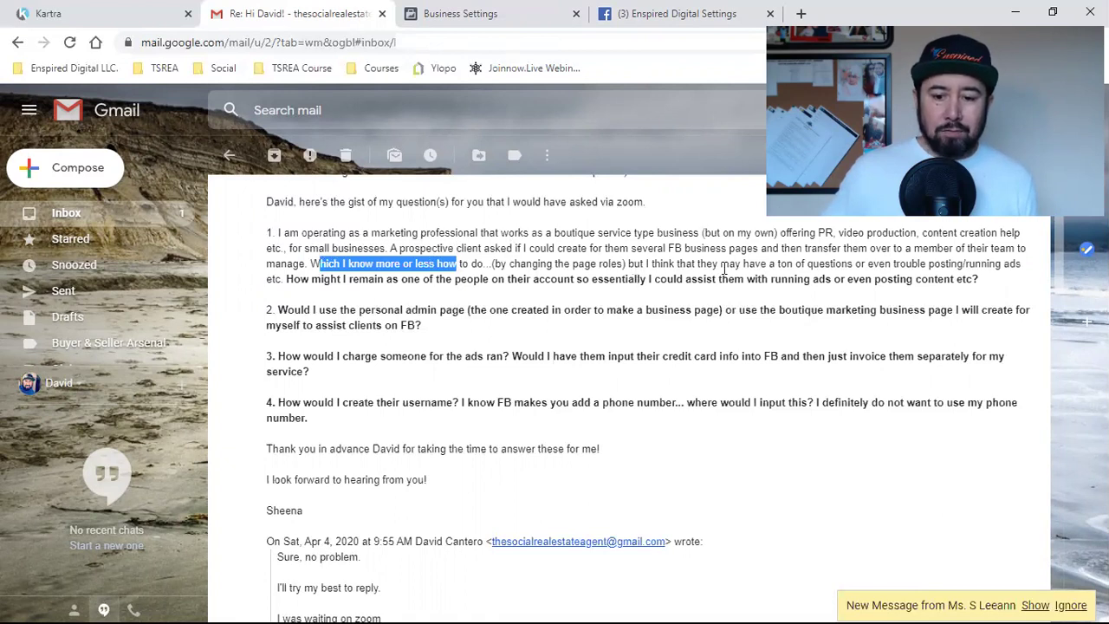
{"action": "left_click", "coordinate": [818, 272]}
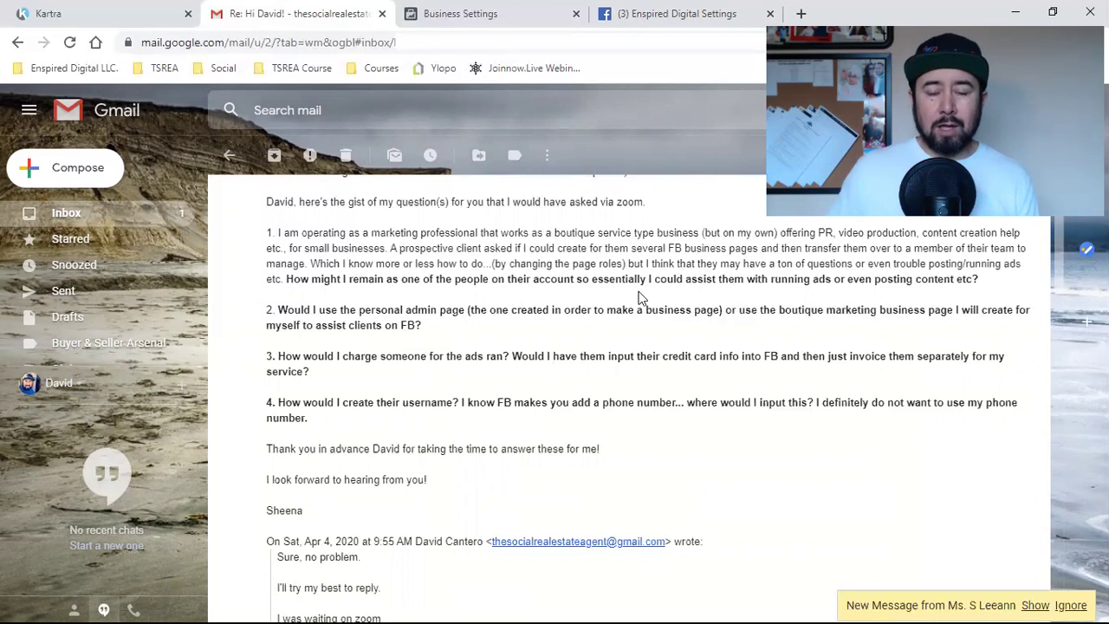
{"action": "left_click", "coordinate": [637, 14]}
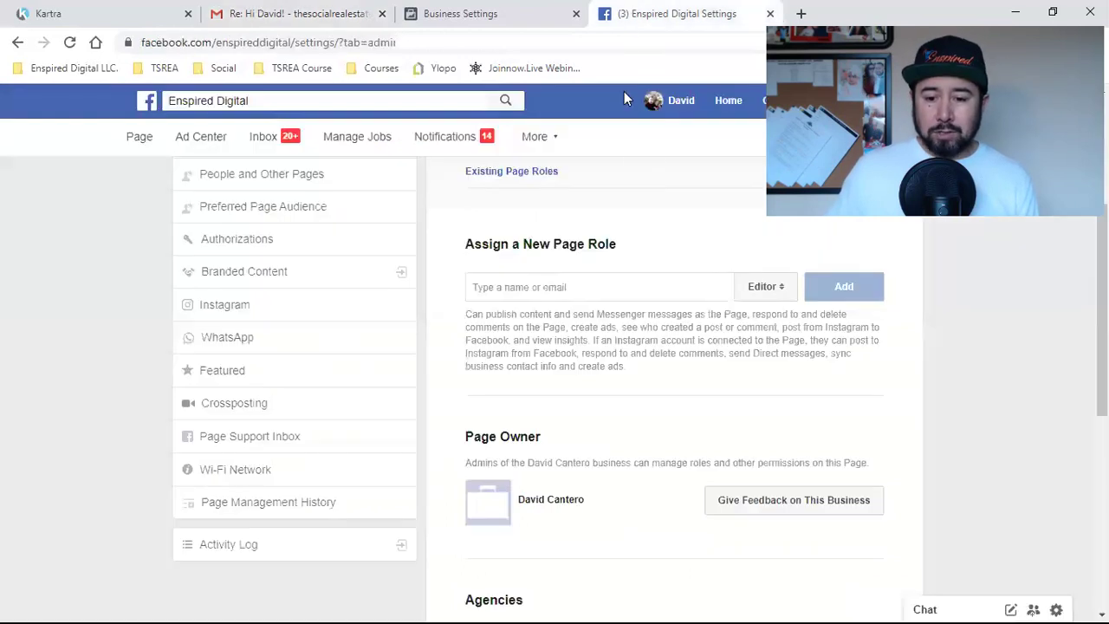
{"action": "scroll", "coordinate": [817, 395], "scroll_direction": "down", "scroll_amount": 4}
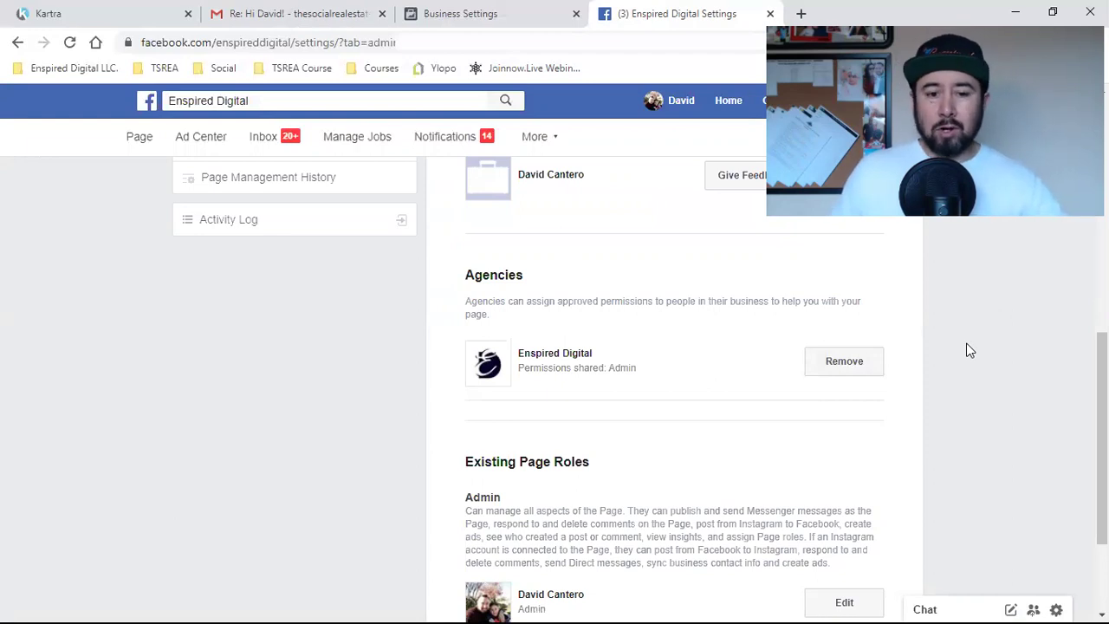
Return to the email in Gmail and read question 2 about using the personal admin page or the boutique marketing business page
{"action": "left_click", "coordinate": [303, 11]}
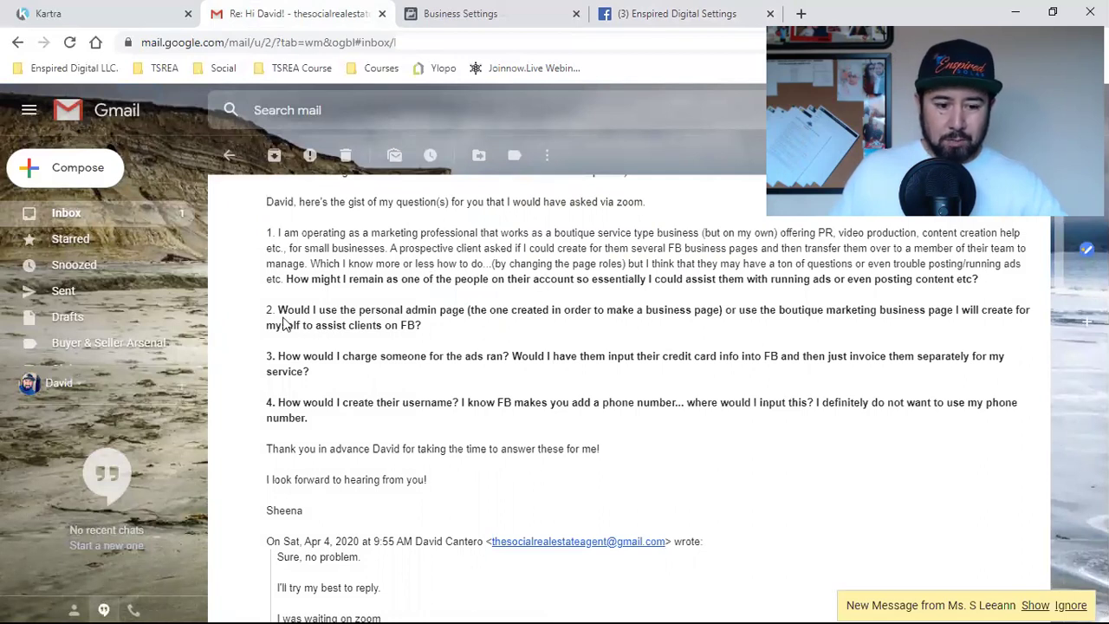
{"action": "left_click_drag", "start_coordinate": [281, 315], "coordinate": [459, 337]}
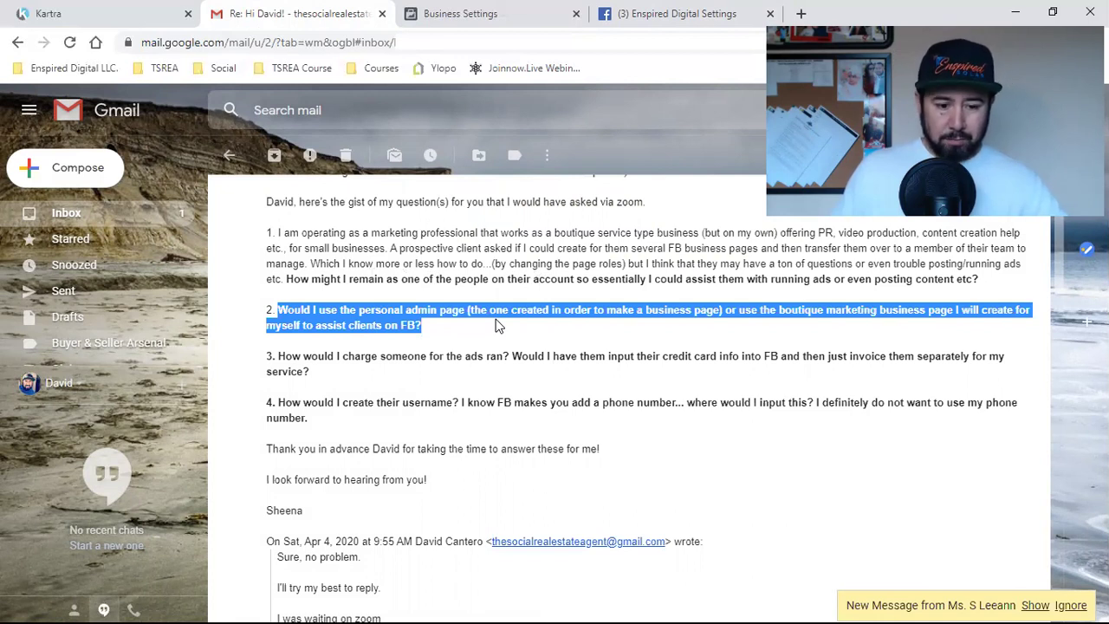
{"action": "left_click", "coordinate": [498, 324]}
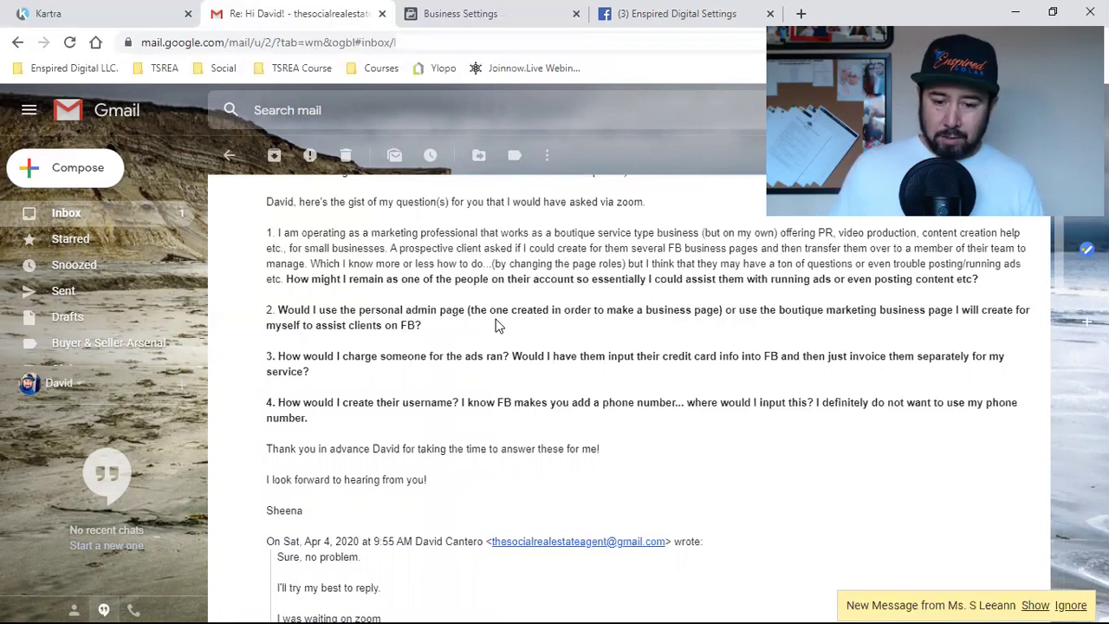
{"action": "left_click_drag", "start_coordinate": [769, 310], "coordinate": [775, 310]}
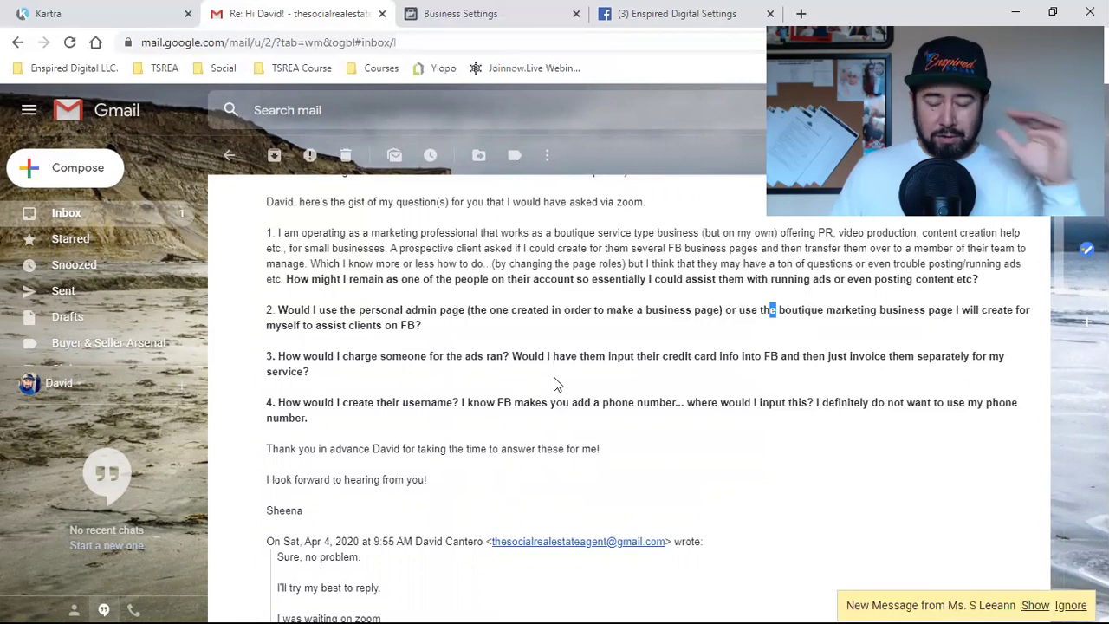
{"action": "left_click", "coordinate": [587, 312]}
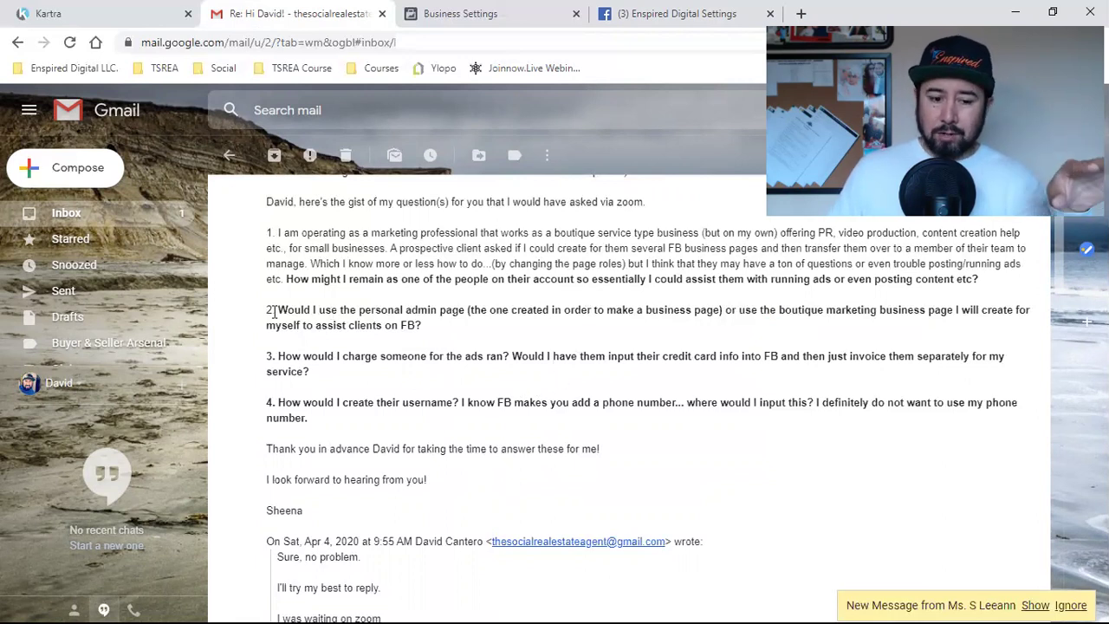
{"action": "left_click_drag", "start_coordinate": [277, 310], "coordinate": [462, 335]}
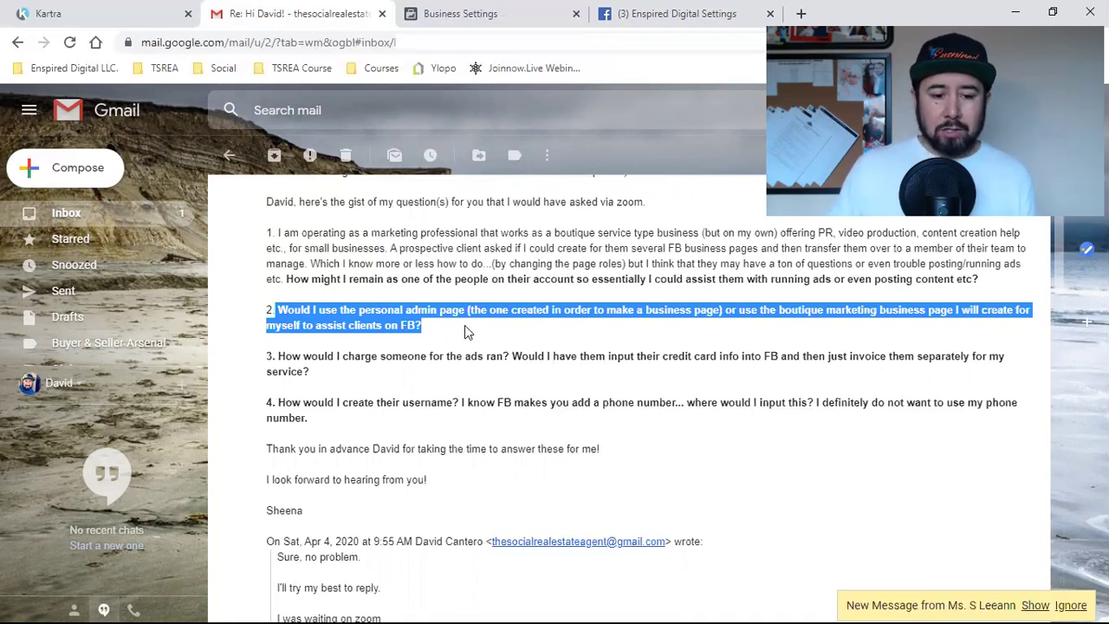
{"action": "left_click", "coordinate": [736, 327]}
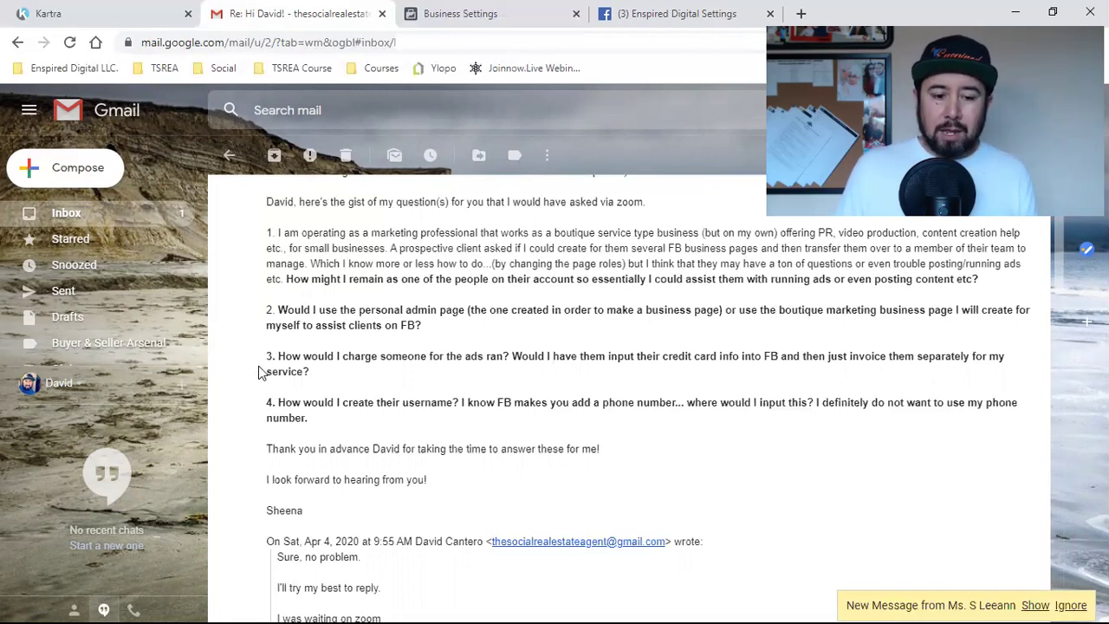
Read questions 3 and 4 of the email, about charging clients for ads and creating their username
{"action": "left_click_drag", "start_coordinate": [285, 357], "coordinate": [514, 373]}
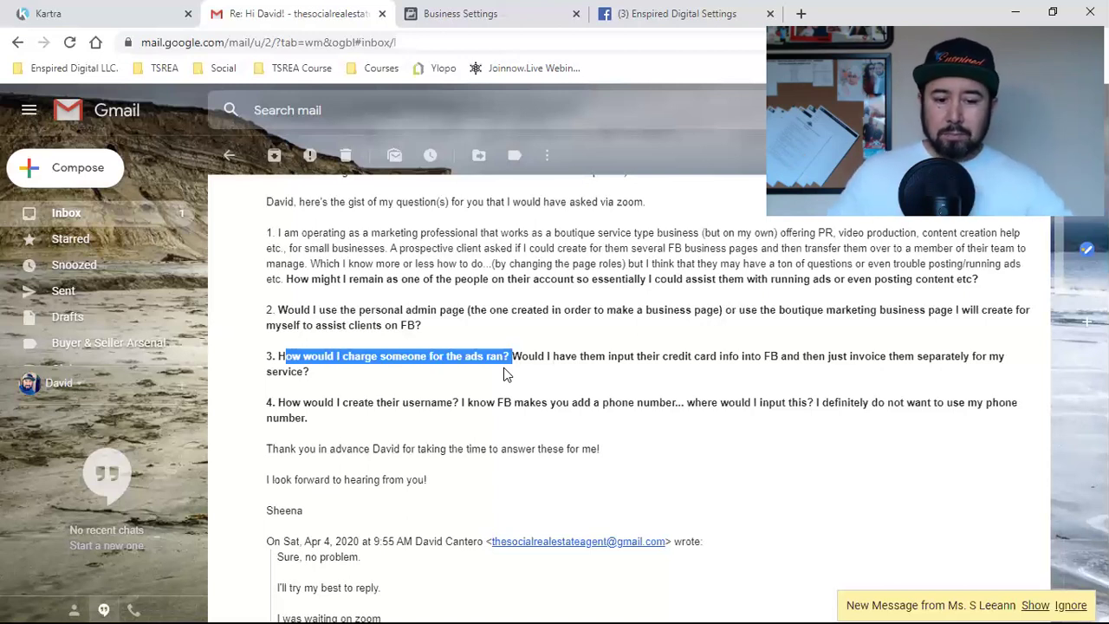
{"action": "left_click", "coordinate": [507, 374]}
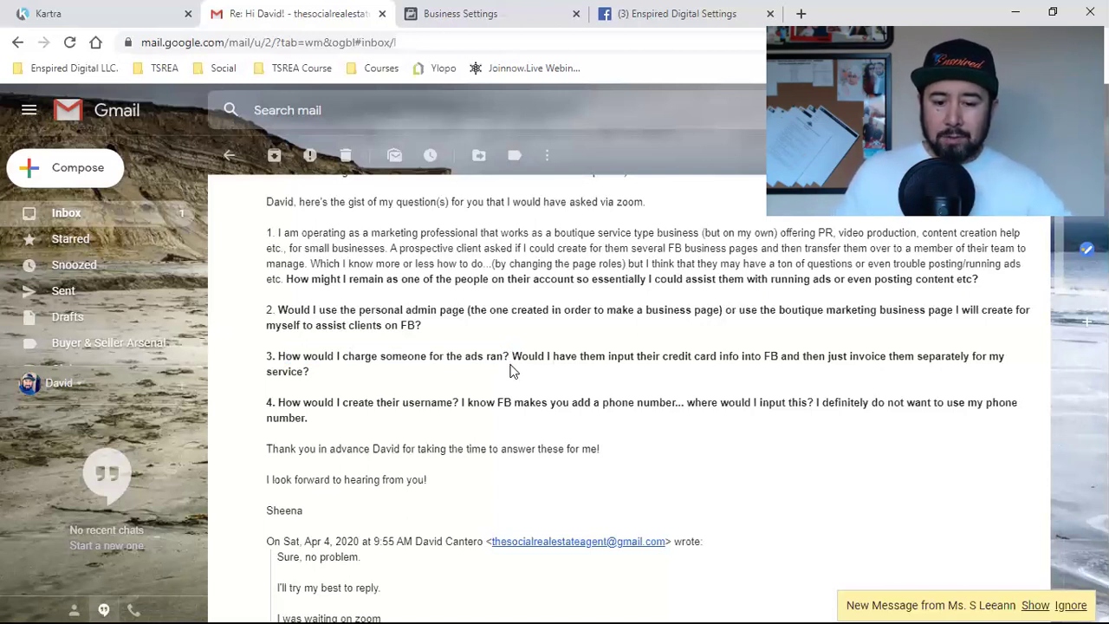
{"action": "left_click_drag", "start_coordinate": [513, 357], "coordinate": [793, 381]}
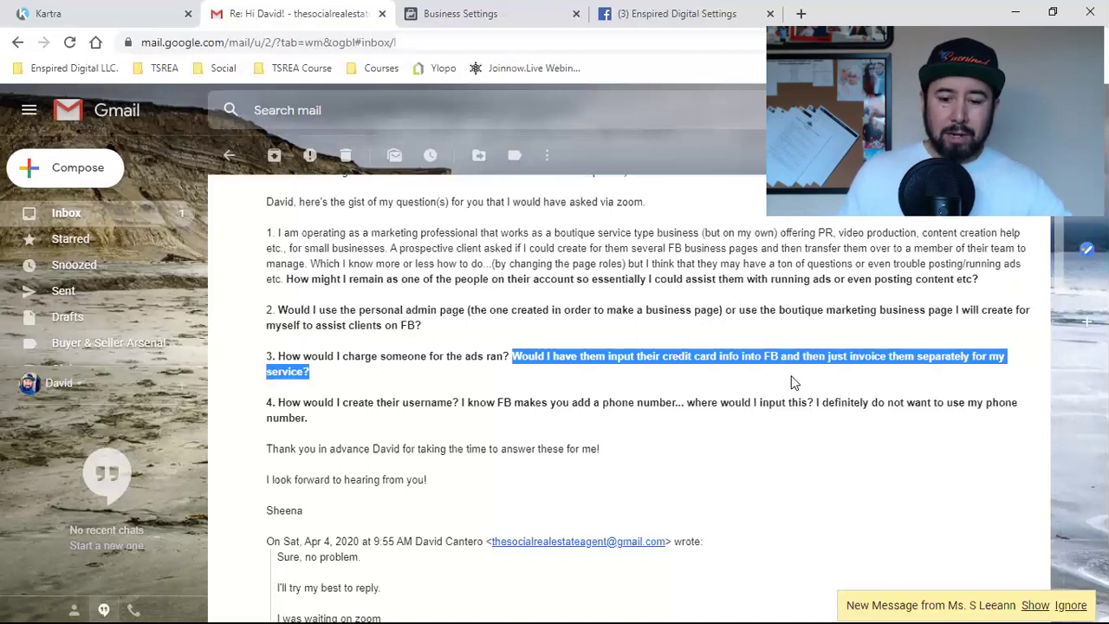
{"action": "left_click", "coordinate": [793, 382]}
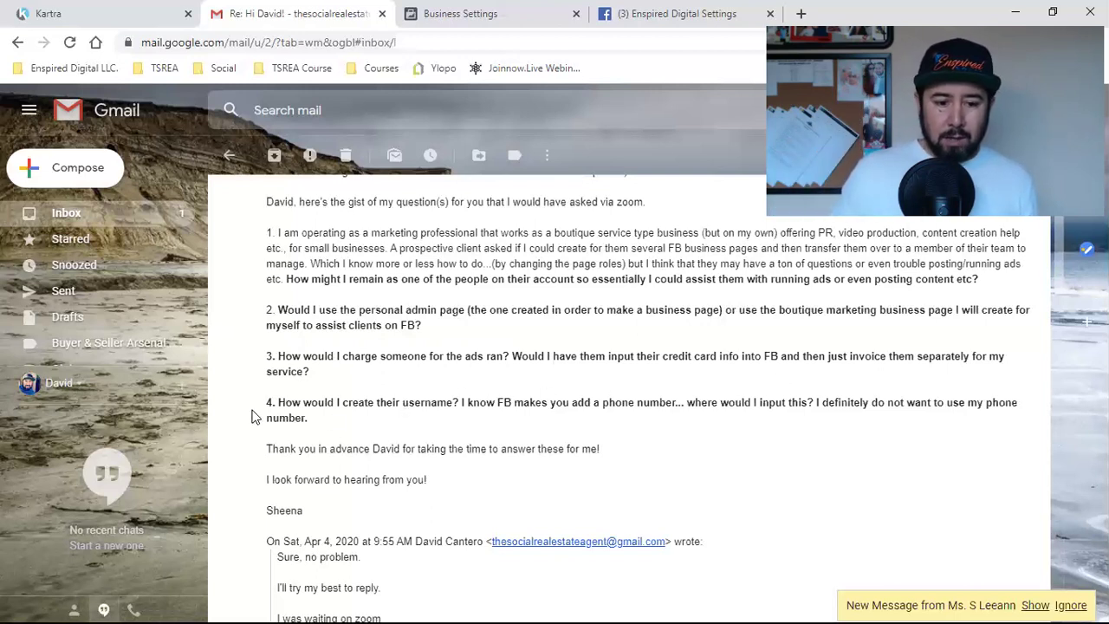
{"action": "left_click_drag", "start_coordinate": [276, 404], "coordinate": [327, 428]}
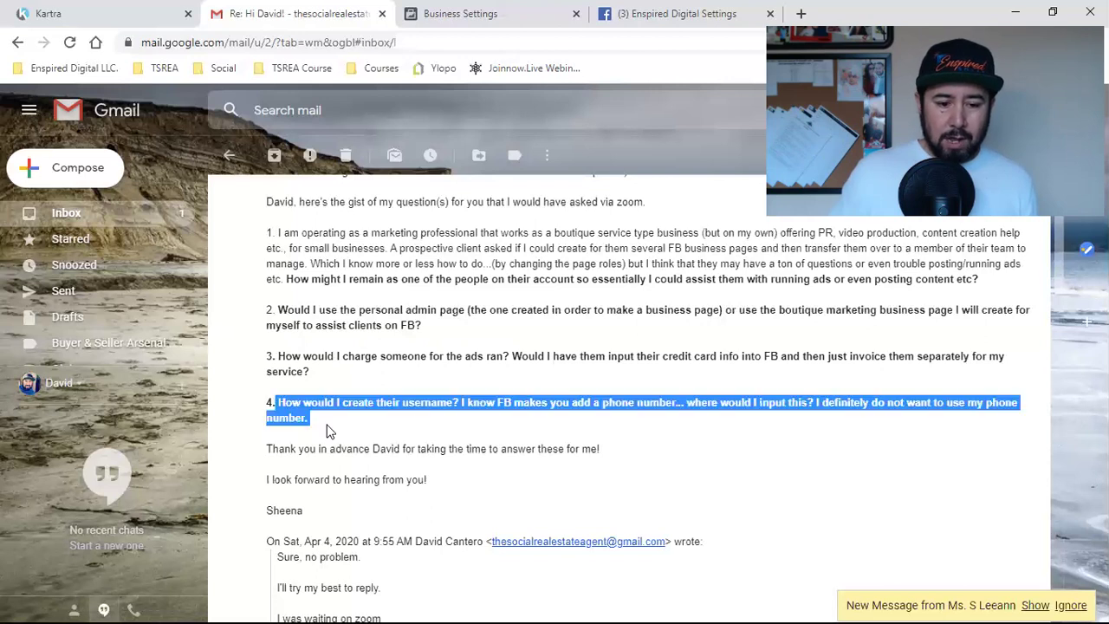
{"action": "left_click", "coordinate": [511, 432]}
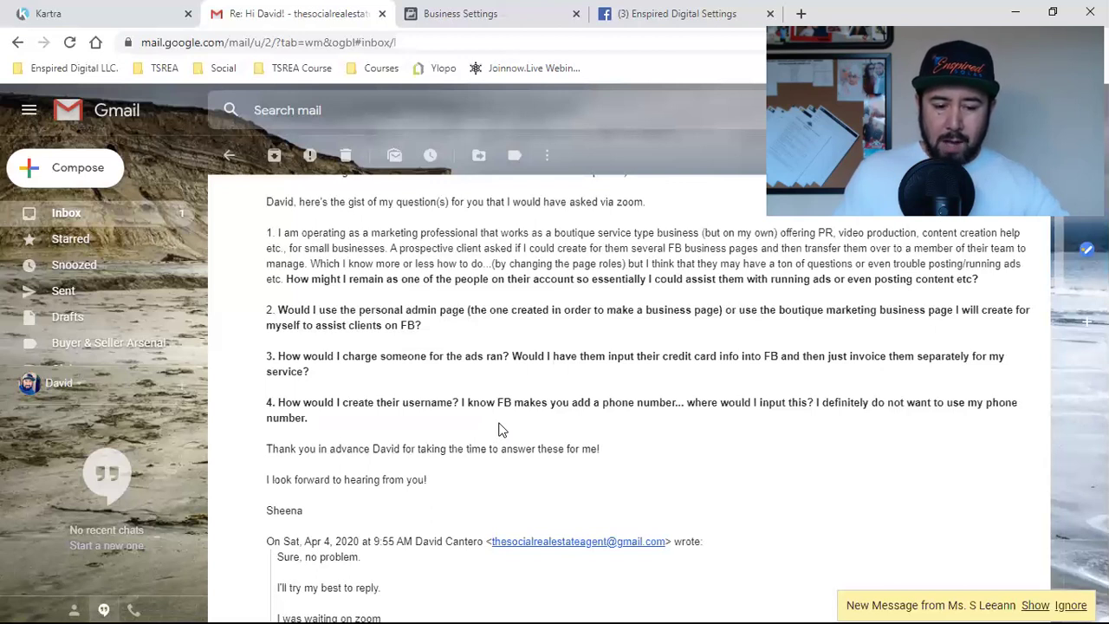
Switch to Facebook and open the Enspired Digital page to check its username, and return to the email in Gmail
{"action": "left_click", "coordinate": [635, 10]}
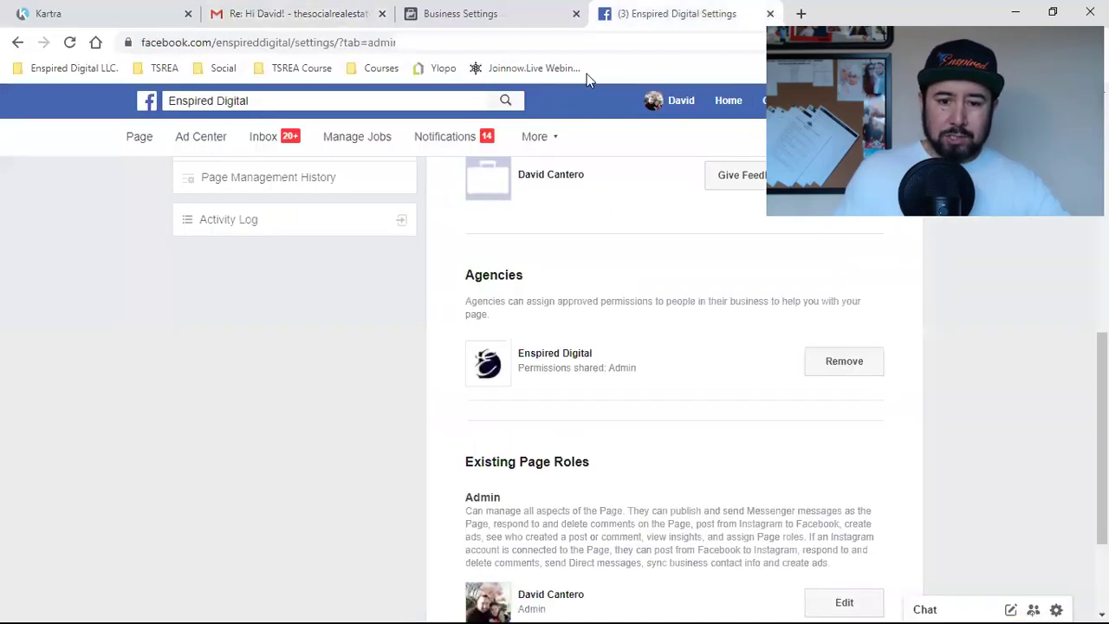
{"action": "left_click", "coordinate": [138, 137]}
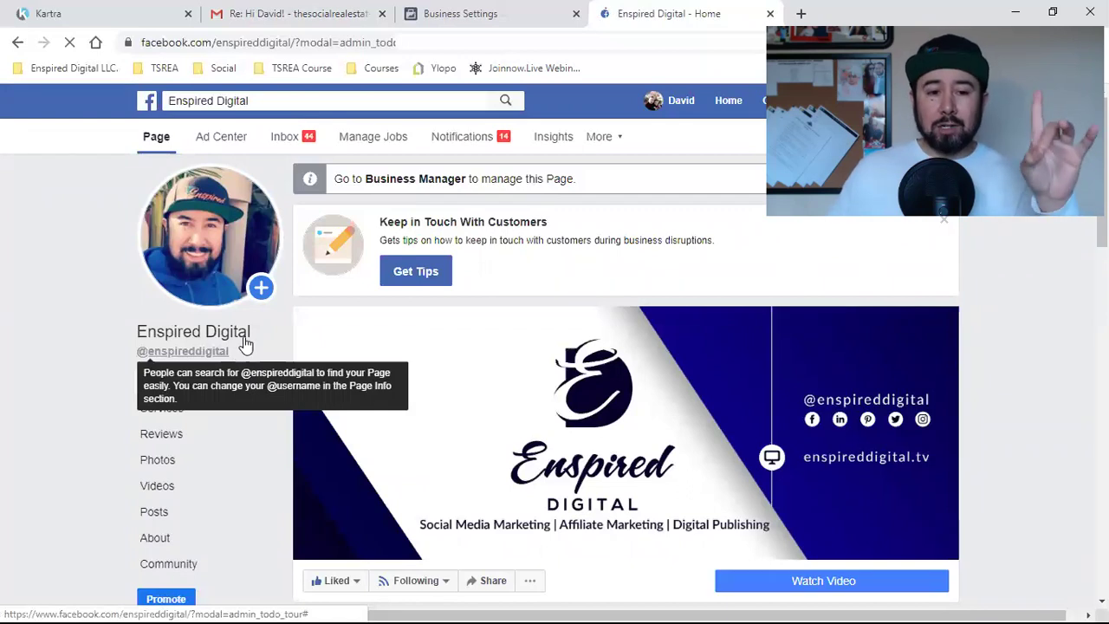
{"action": "left_click", "coordinate": [259, 13]}
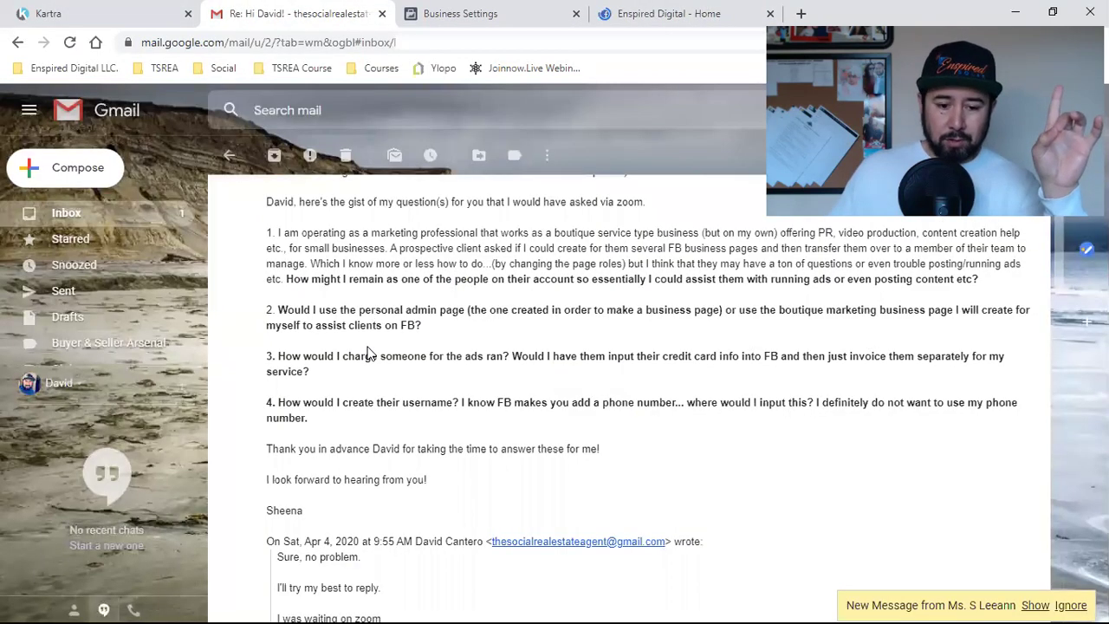
Highlight and read question 3 of the email, about how to charge someone for the ads ran
{"action": "left_click_drag", "start_coordinate": [301, 356], "coordinate": [426, 372]}
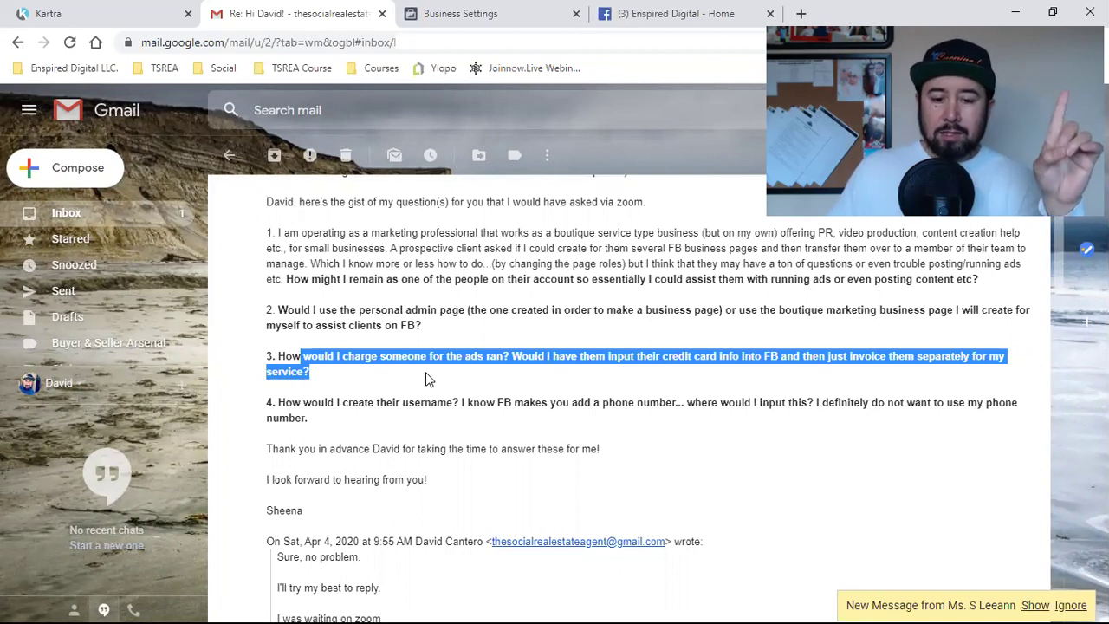
{"action": "left_click", "coordinate": [425, 379]}
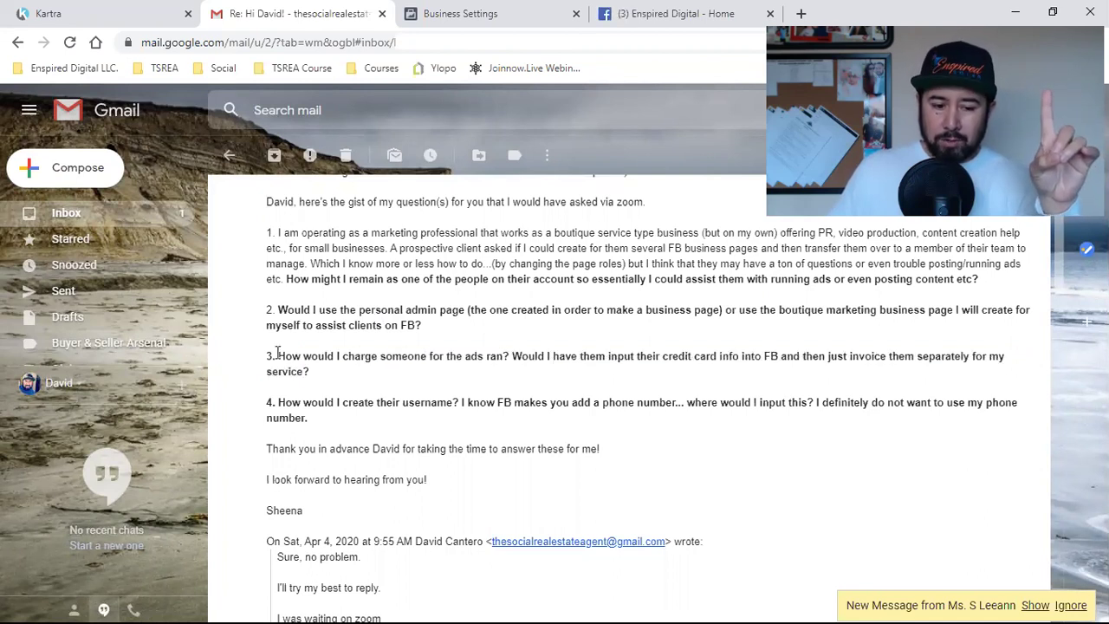
{"action": "left_click_drag", "start_coordinate": [278, 355], "coordinate": [488, 374]}
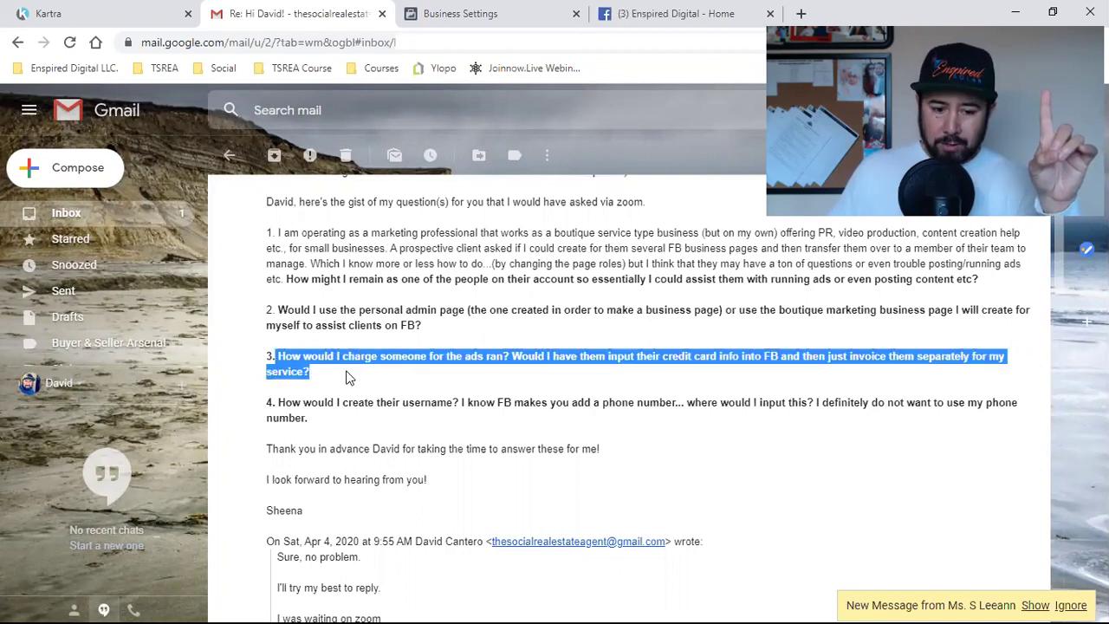
{"action": "left_click", "coordinate": [494, 353]}
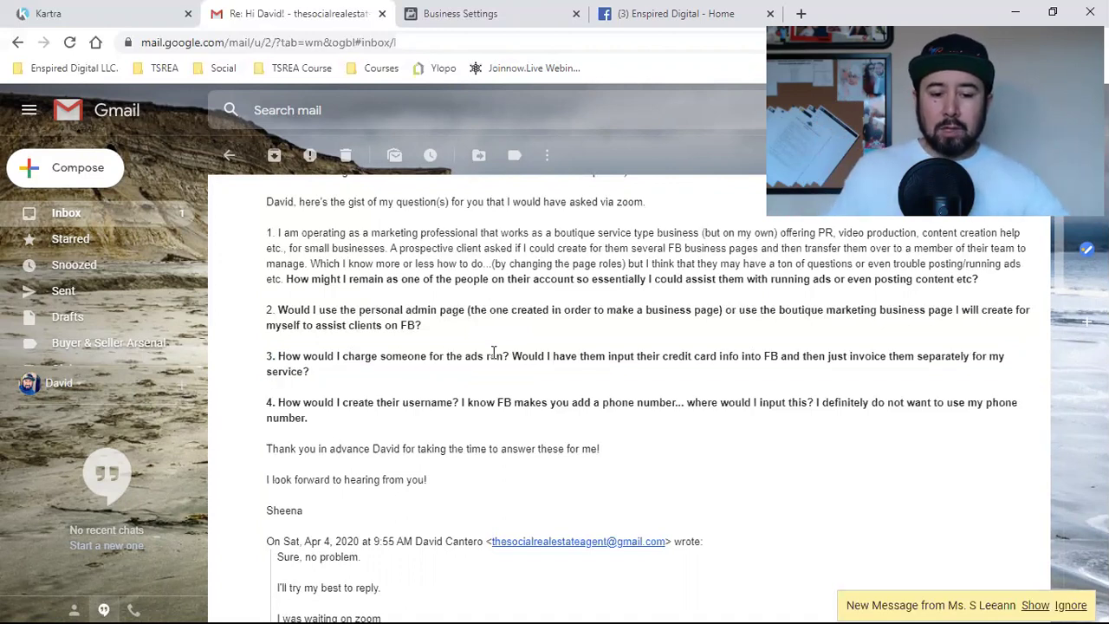
{"action": "left_click_drag", "start_coordinate": [292, 355], "coordinate": [423, 375]}
{"action": "left_click", "coordinate": [467, 363]}
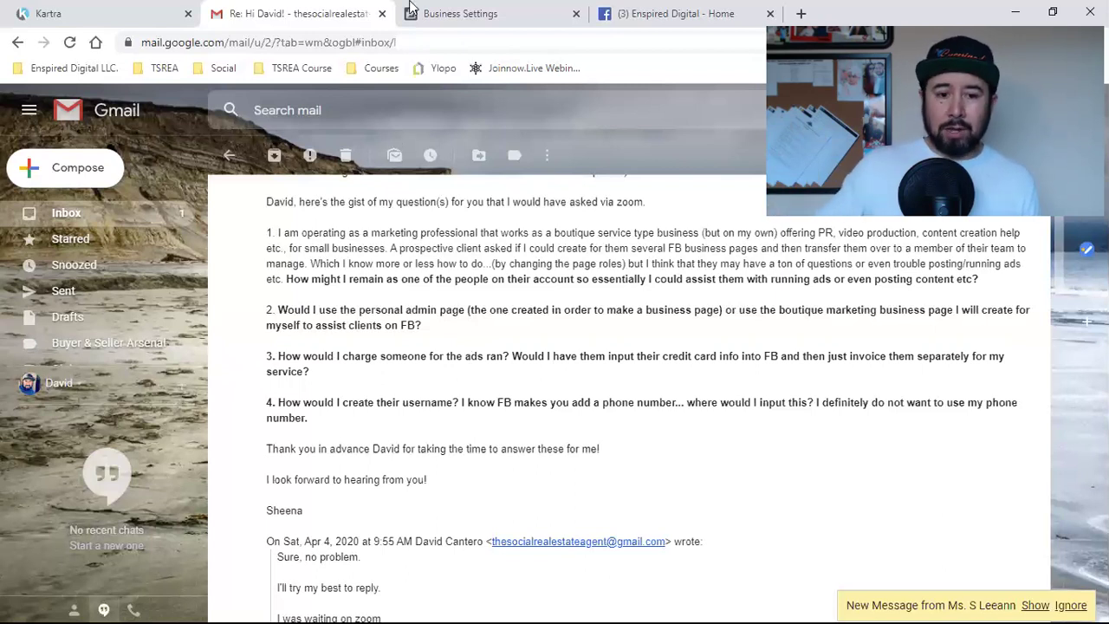
{"action": "left_click", "coordinate": [467, 12]}
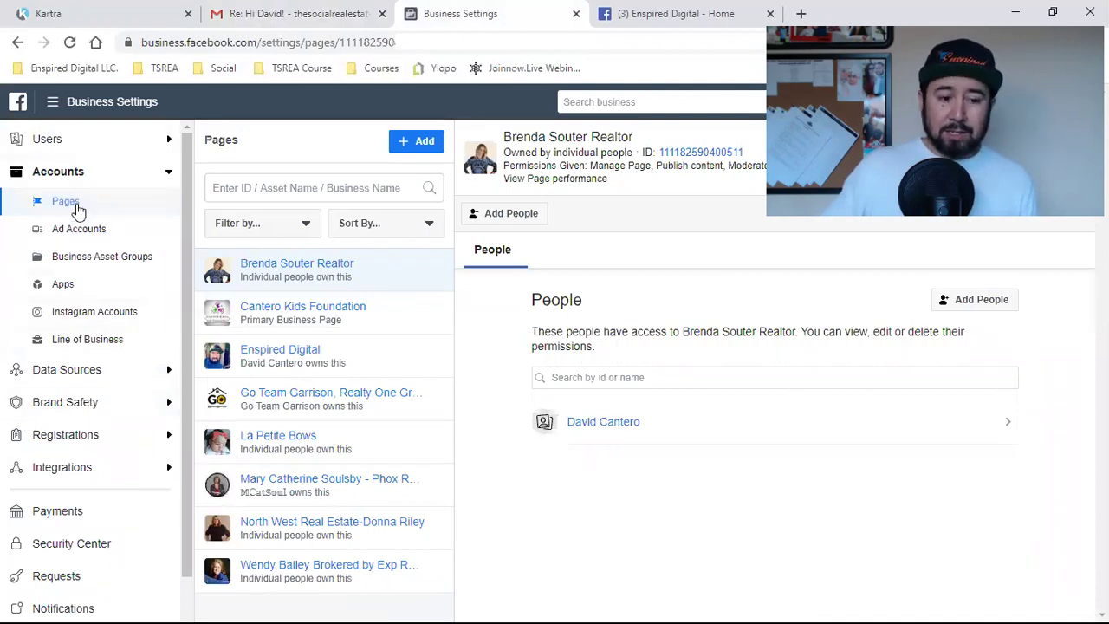
{"action": "left_click", "coordinate": [77, 236]}
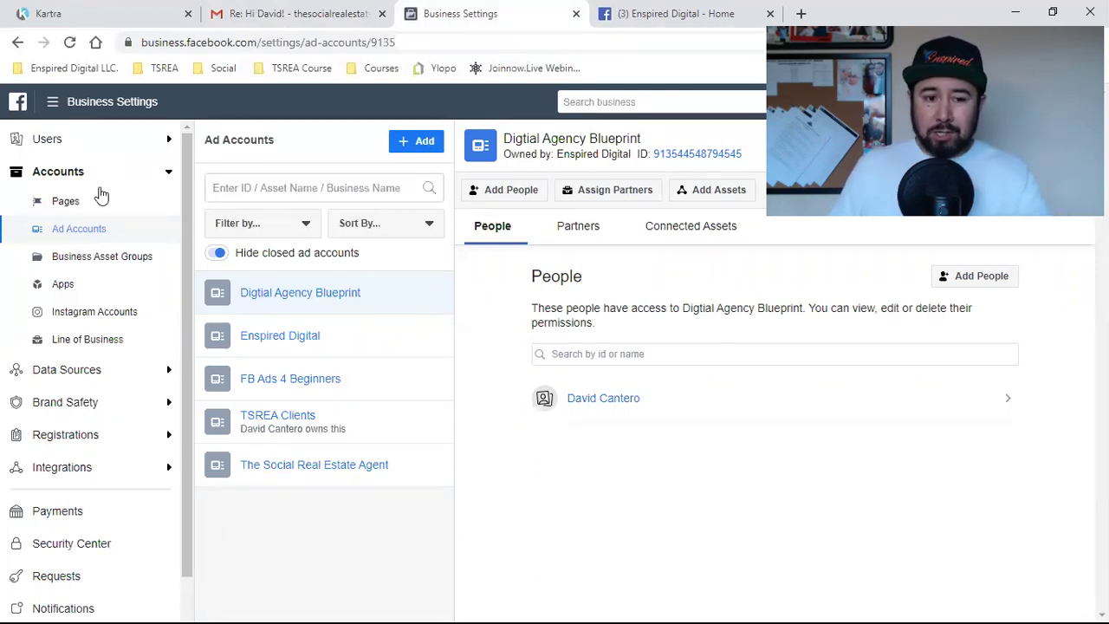
{"action": "left_click", "coordinate": [185, 42]}
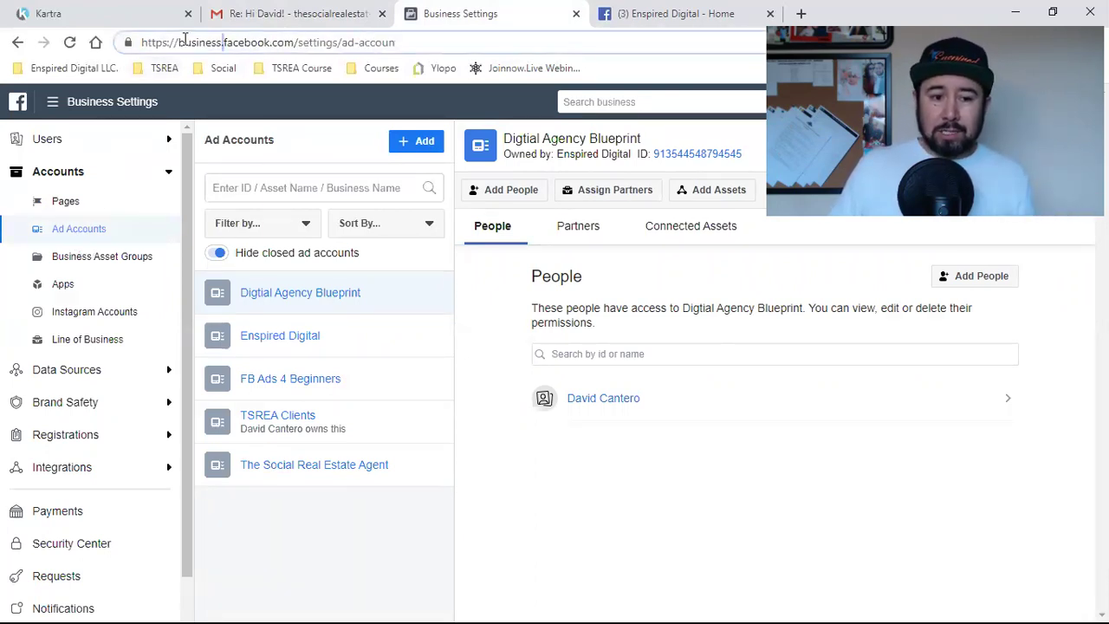
{"action": "left_click", "coordinate": [234, 42]}
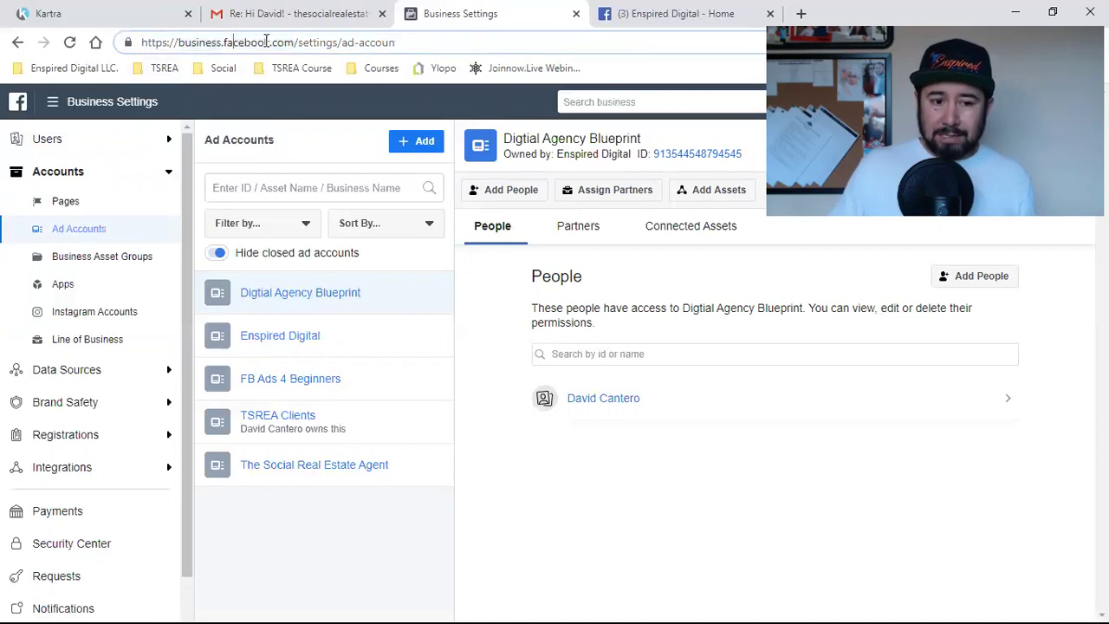
{"action": "left_click_drag", "start_coordinate": [296, 42], "coordinate": [102, 41]}
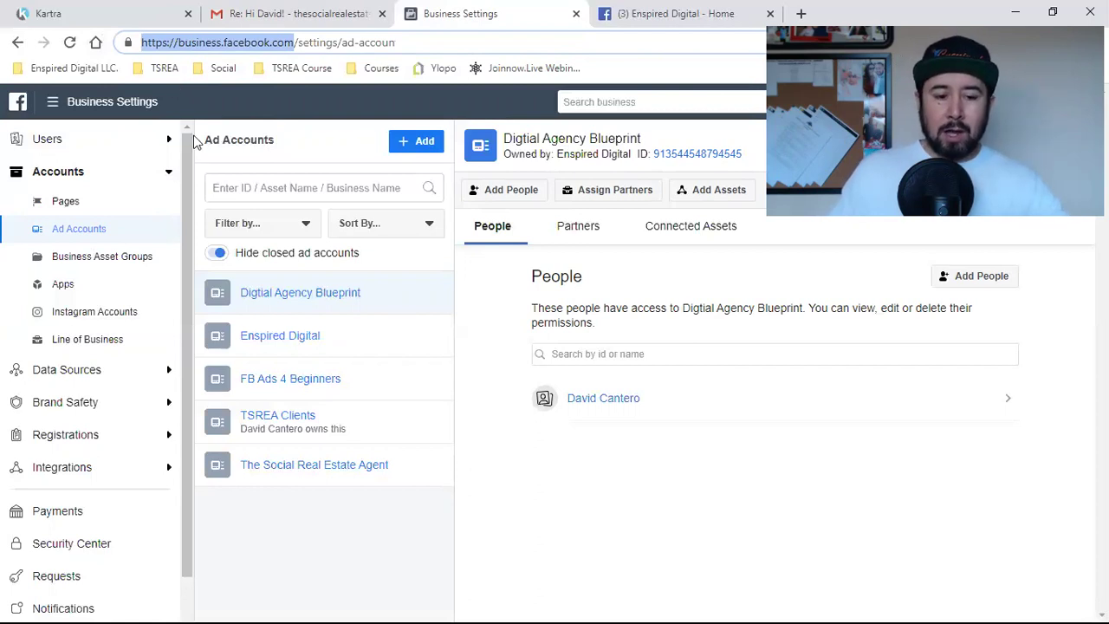
Return to the email in Gmail and highlight question 3's part about clients entering credit card info and being invoiced separately
{"action": "left_click", "coordinate": [321, 11]}
{"action": "left_click_drag", "start_coordinate": [280, 356], "coordinate": [374, 377]}
{"action": "left_click", "coordinate": [440, 370]}
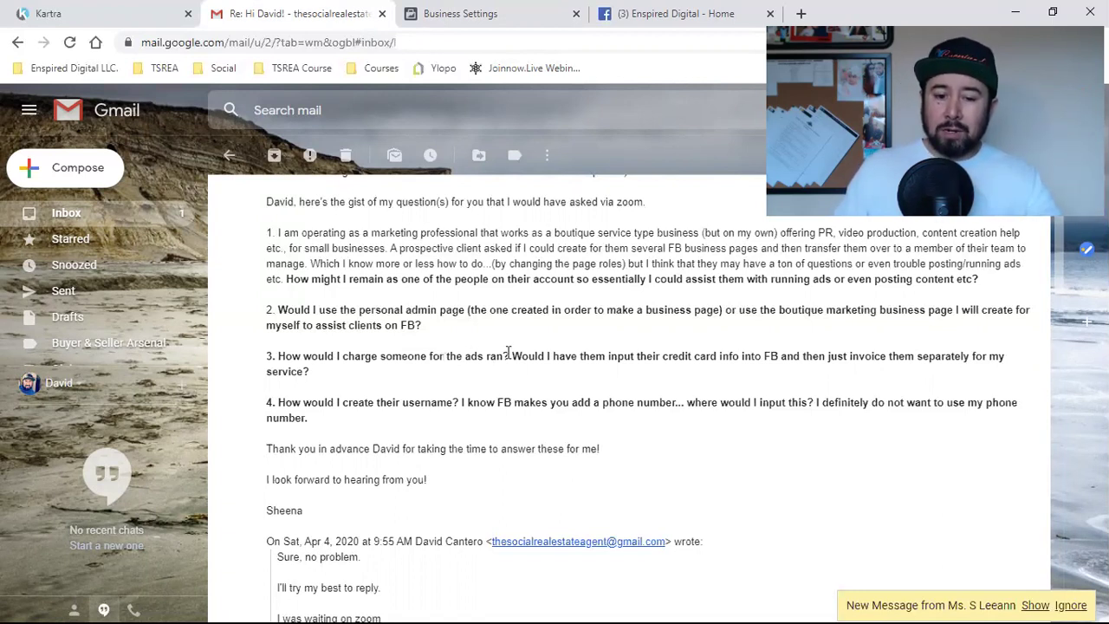
{"action": "left_click_drag", "start_coordinate": [512, 355], "coordinate": [523, 377]}
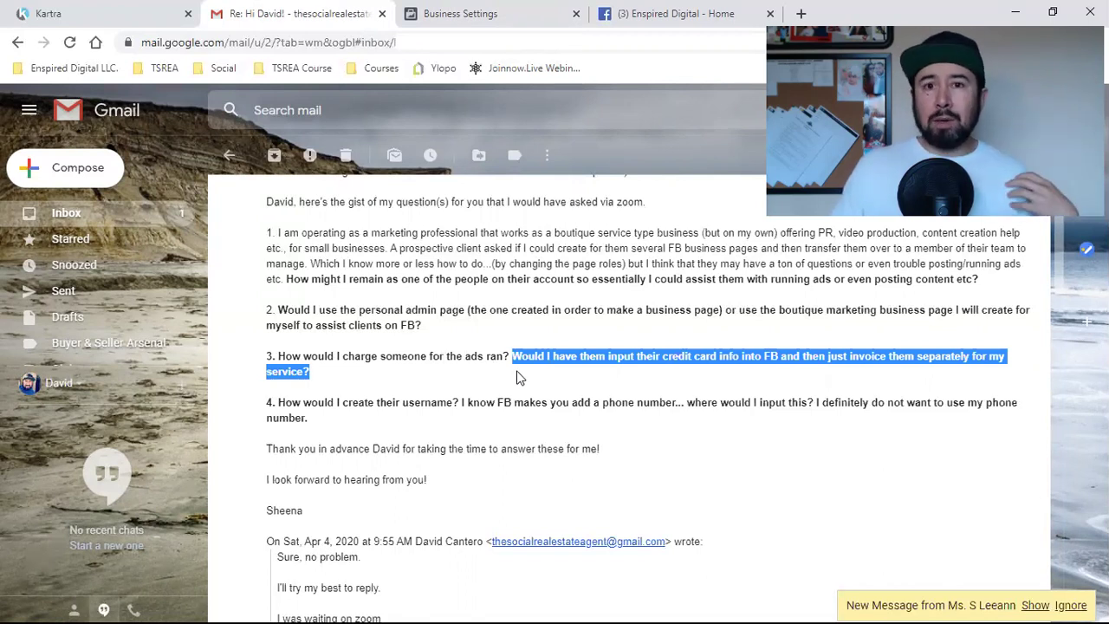
In Business Settings, review the instructions for requesting access to an ad account, close them, and show the options for adding ad accounts again
{"action": "left_click", "coordinate": [442, 10]}
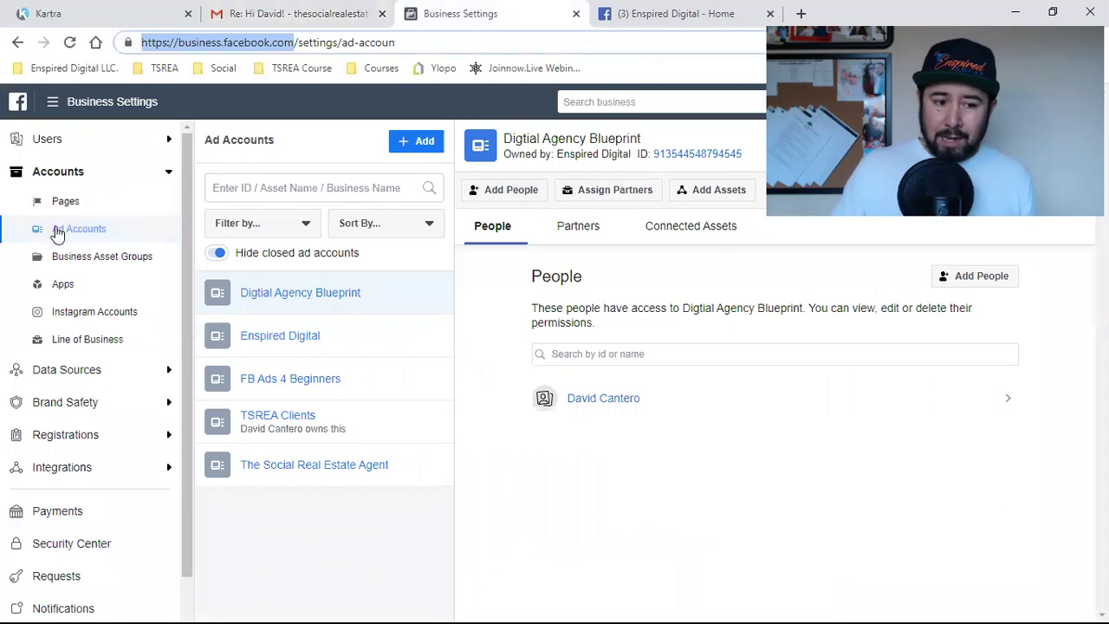
{"action": "left_click", "coordinate": [417, 146]}
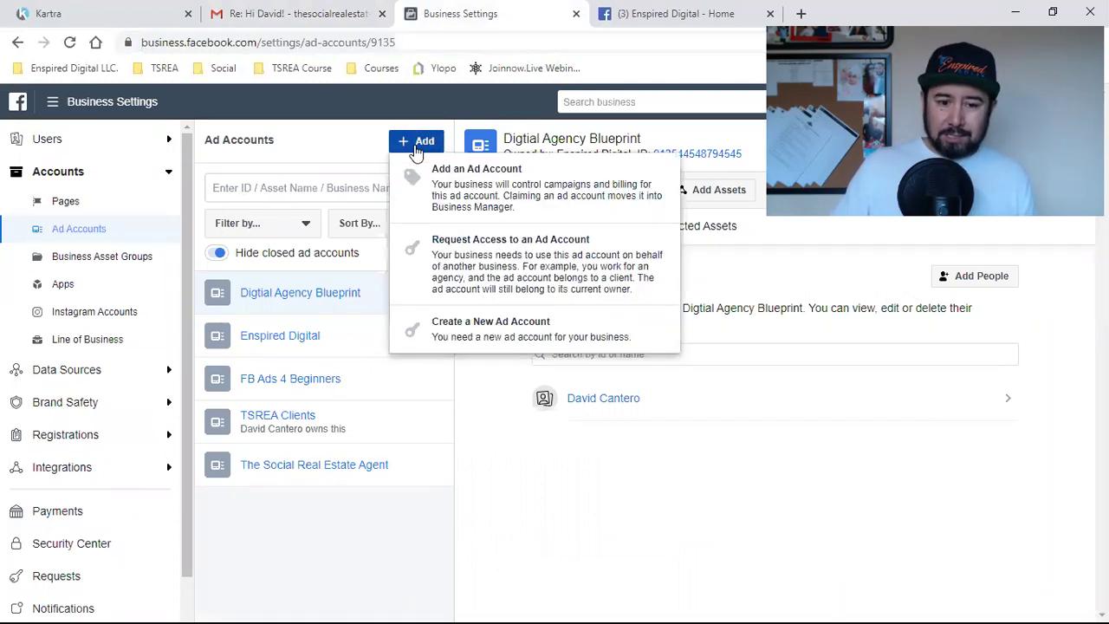
{"action": "left_click", "coordinate": [517, 269]}
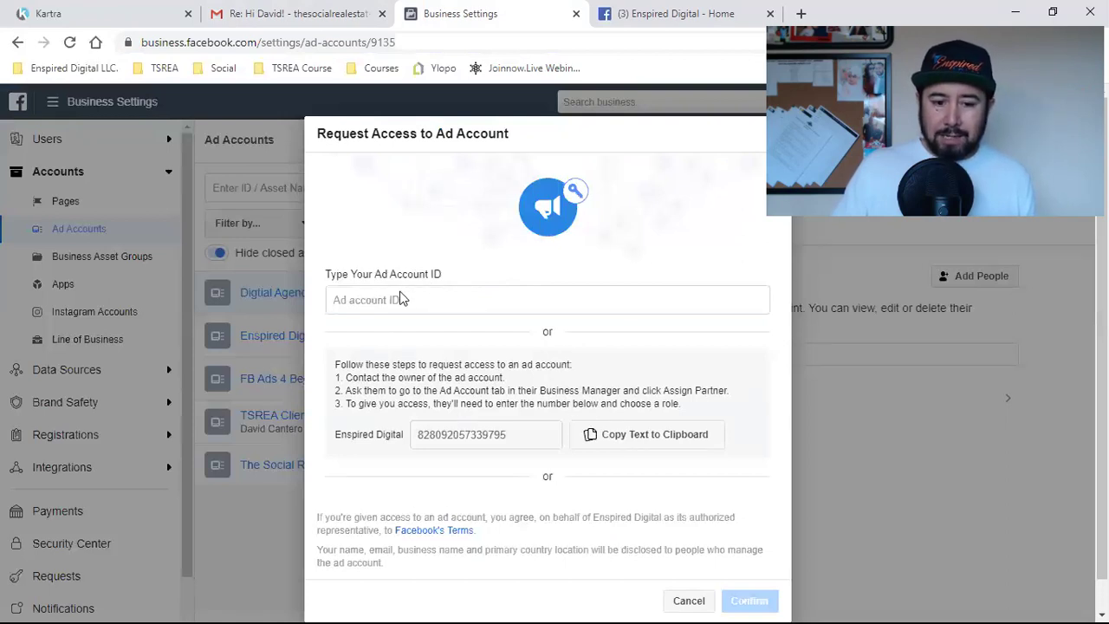
{"action": "left_click_drag", "start_coordinate": [383, 367], "coordinate": [522, 400]}
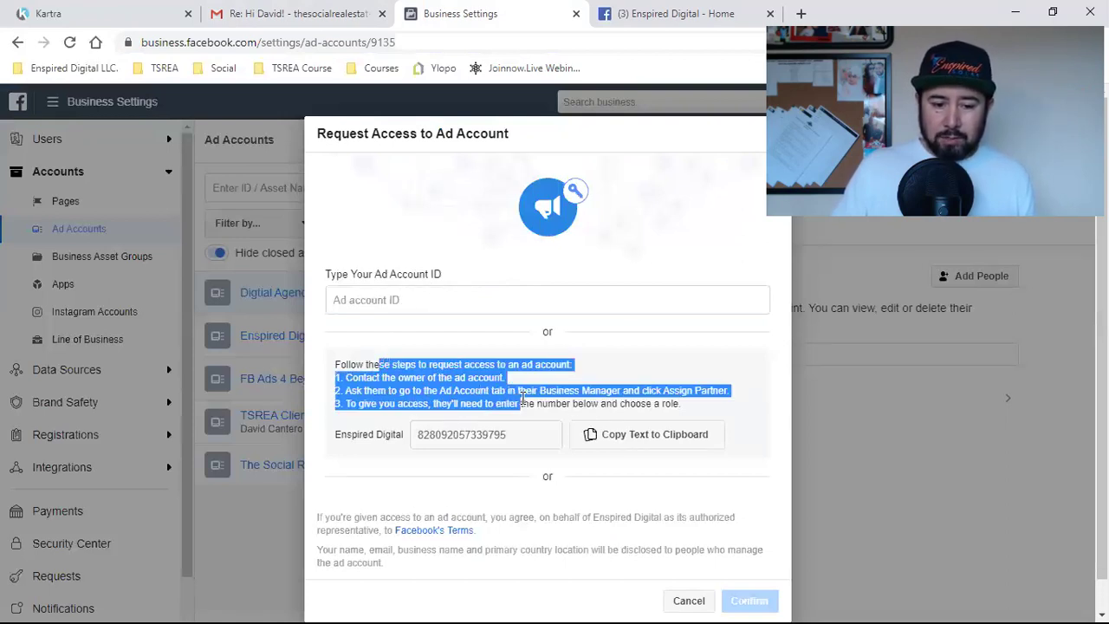
{"action": "left_click", "coordinate": [524, 394]}
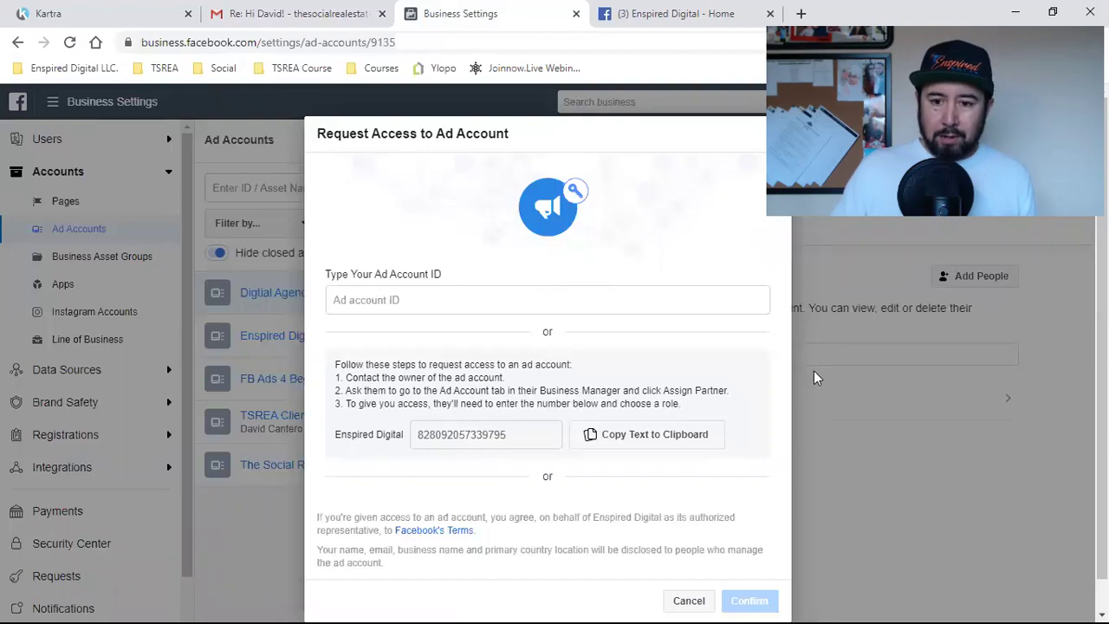
{"action": "left_click", "coordinate": [769, 133]}
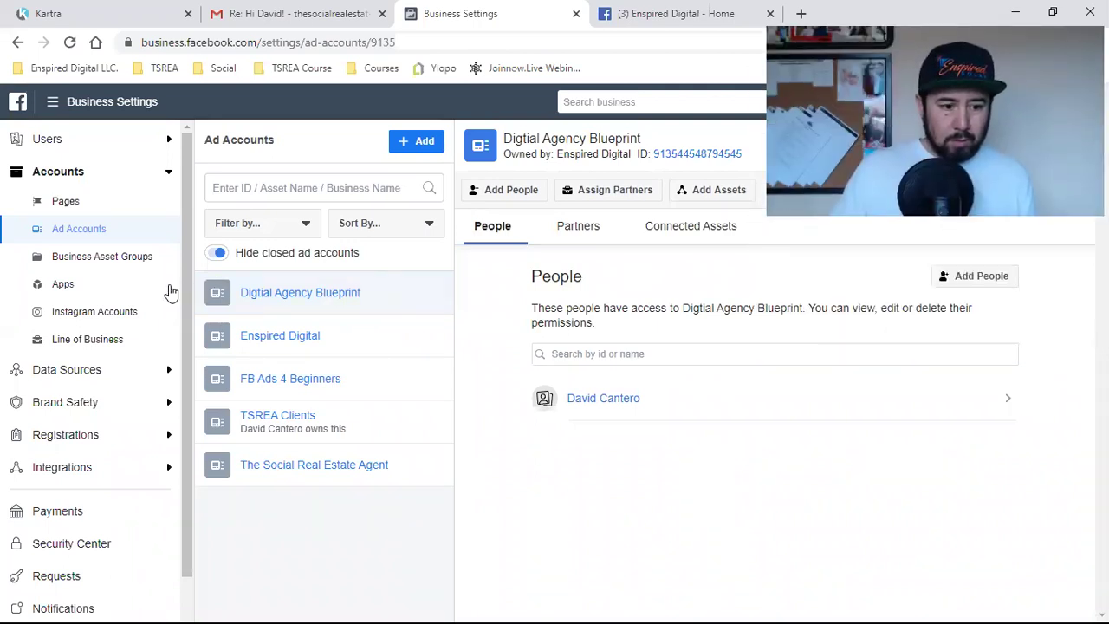
{"action": "left_click", "coordinate": [418, 145]}
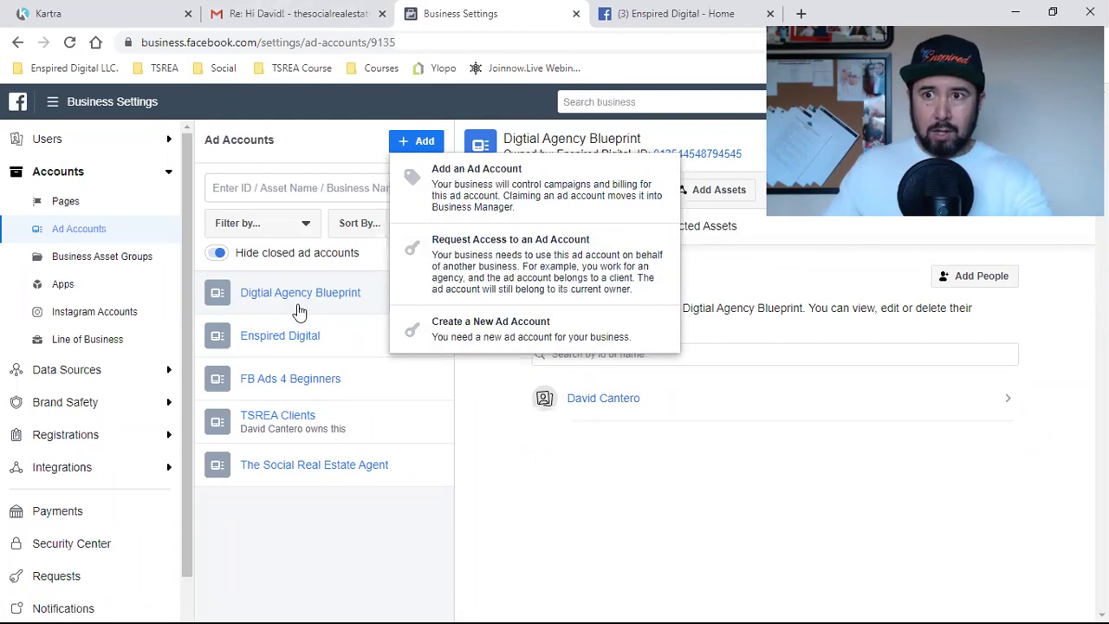
Go back to the email in Gmail, highlight question 3, and move on to question 4 about creating the client's username
{"action": "left_click", "coordinate": [299, 13]}
{"action": "left_click", "coordinate": [453, 433]}
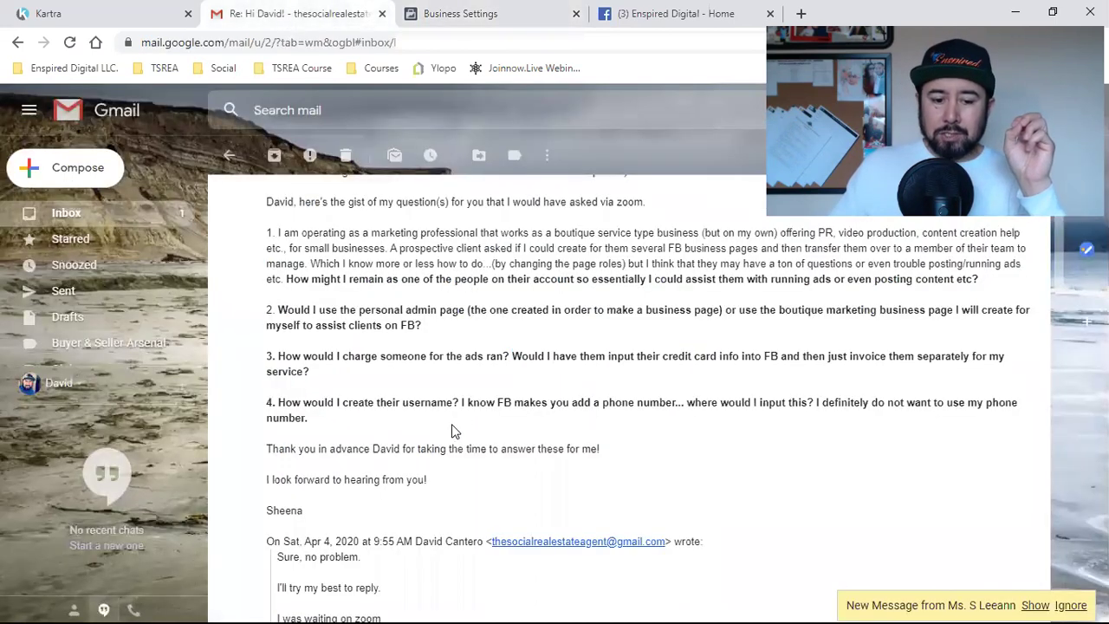
{"action": "triple_click", "coordinate": [470, 354]}
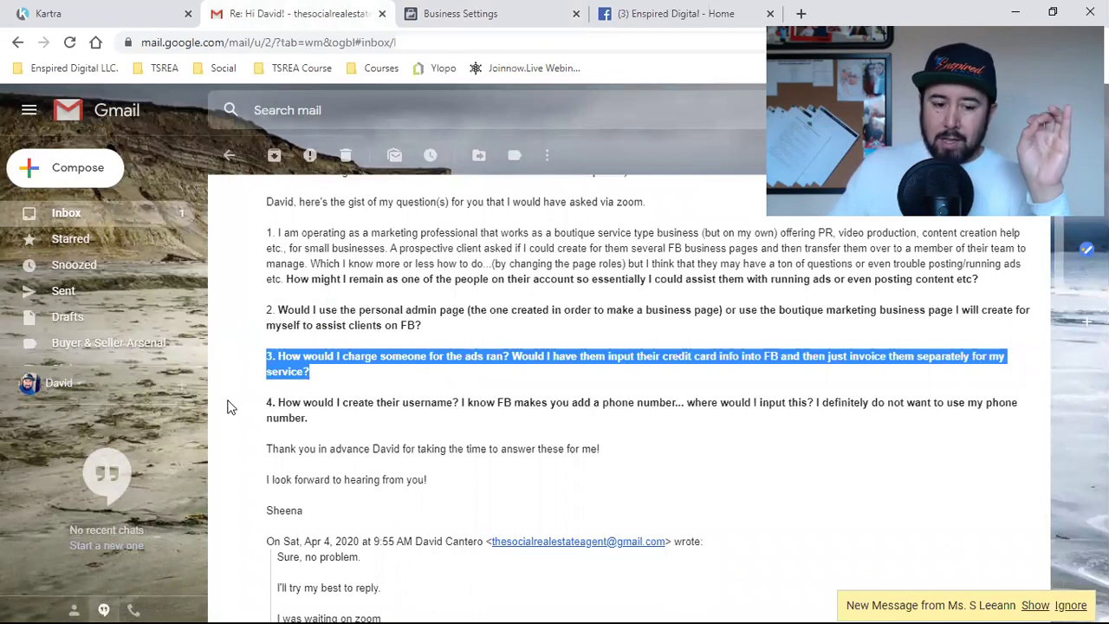
{"action": "left_click_drag", "start_coordinate": [291, 399], "coordinate": [494, 429]}
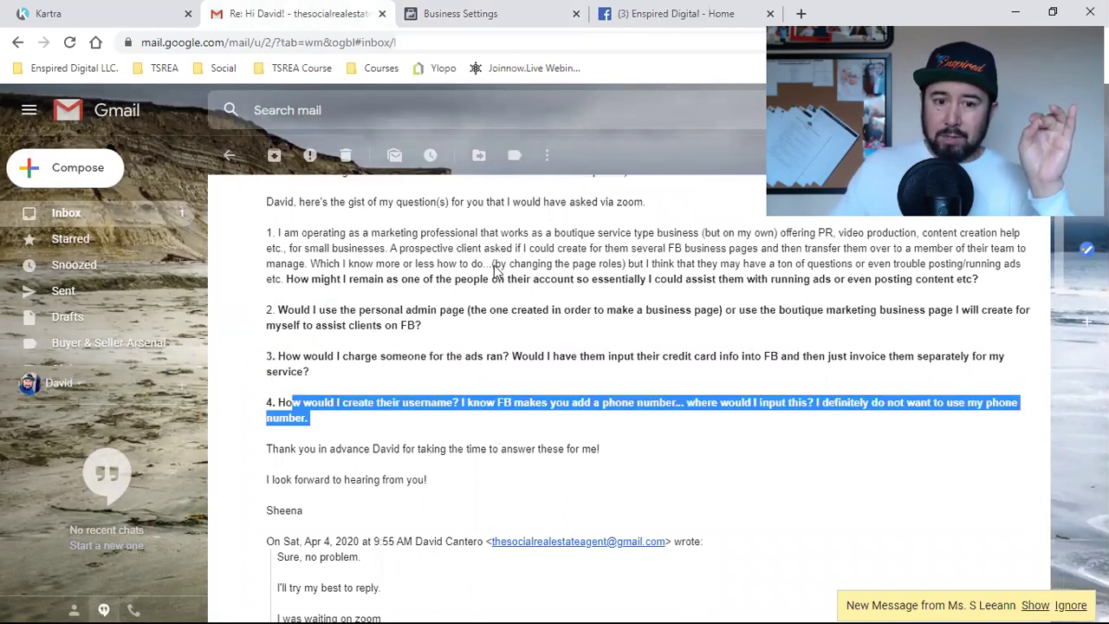
Switch to the Enspired Digital page on Facebook and open its username for editing from the About information
{"action": "left_click", "coordinate": [616, 9]}
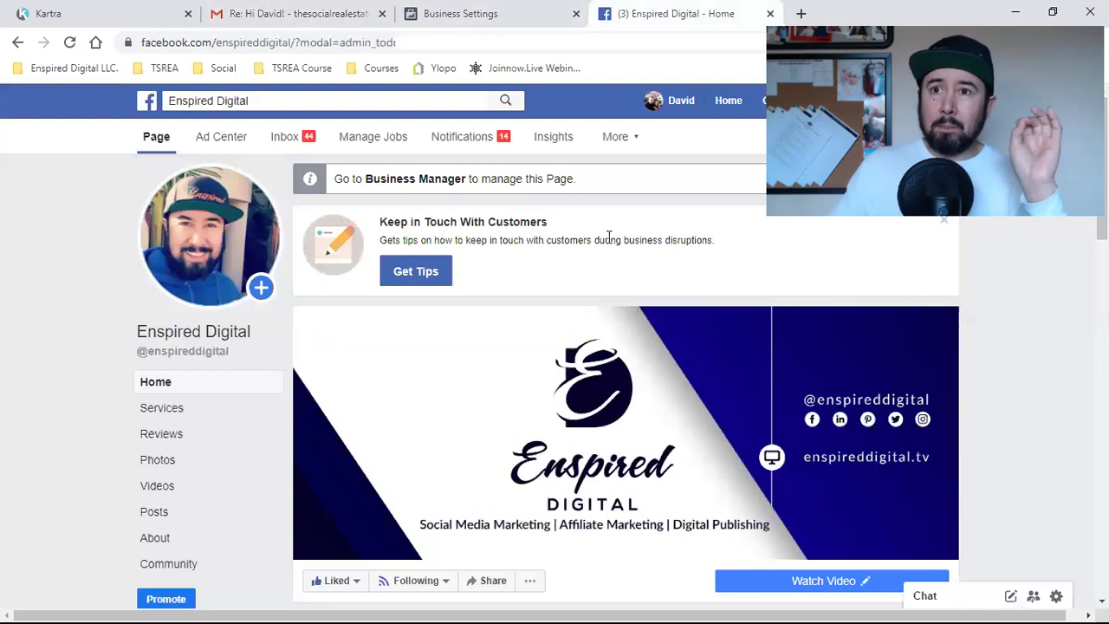
{"action": "mouse_move", "coordinate": [180, 355]}
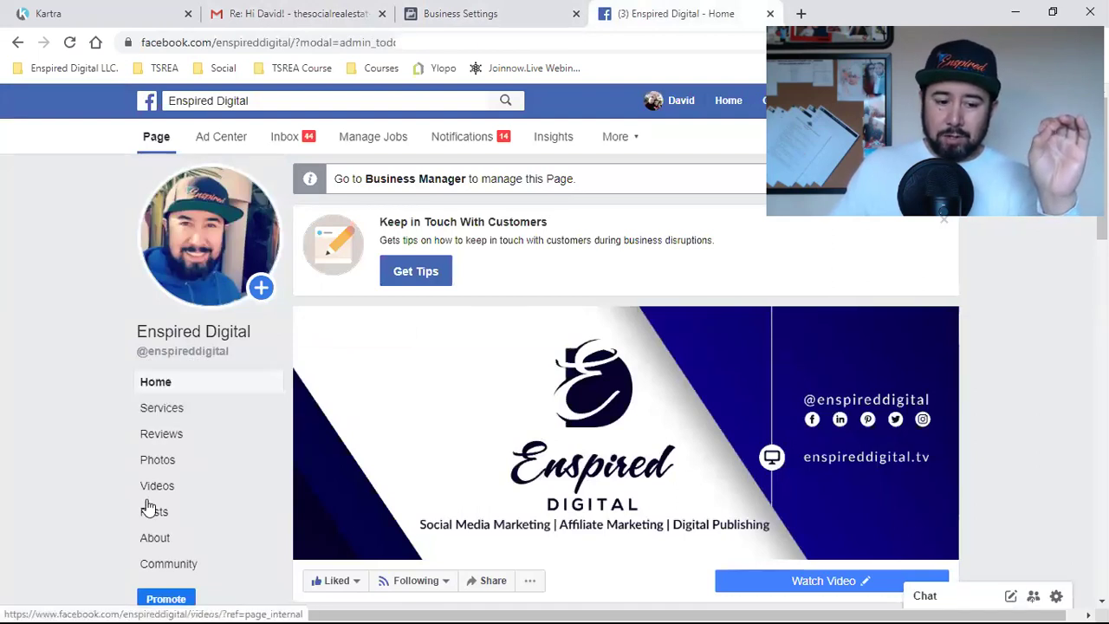
{"action": "scroll", "coordinate": [148, 507], "scroll_direction": "down", "scroll_amount": 2}
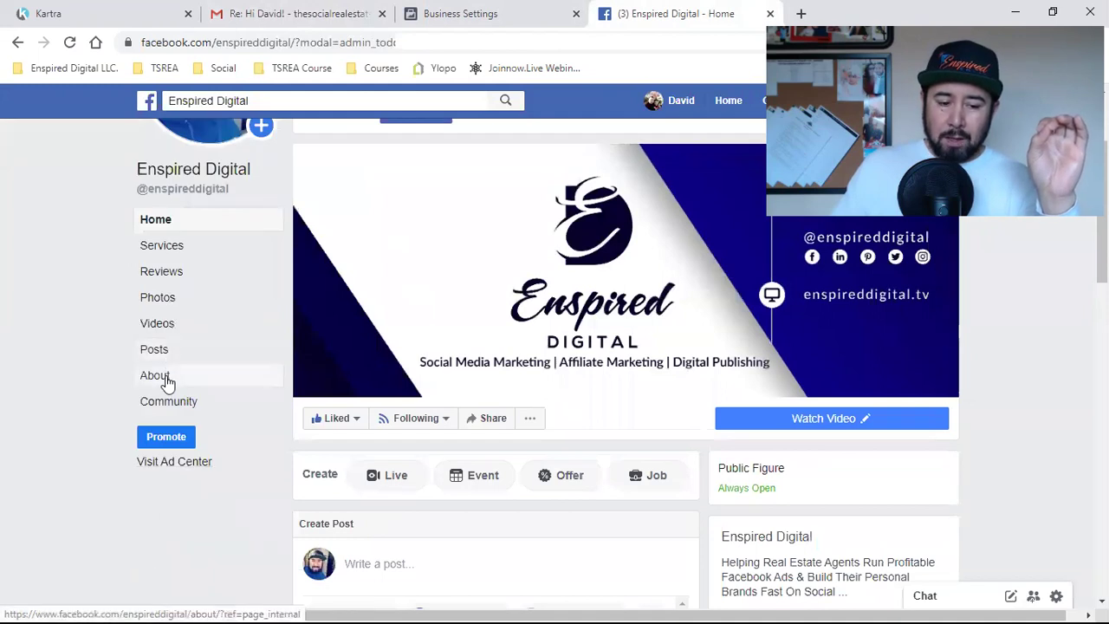
{"action": "left_click", "coordinate": [164, 378]}
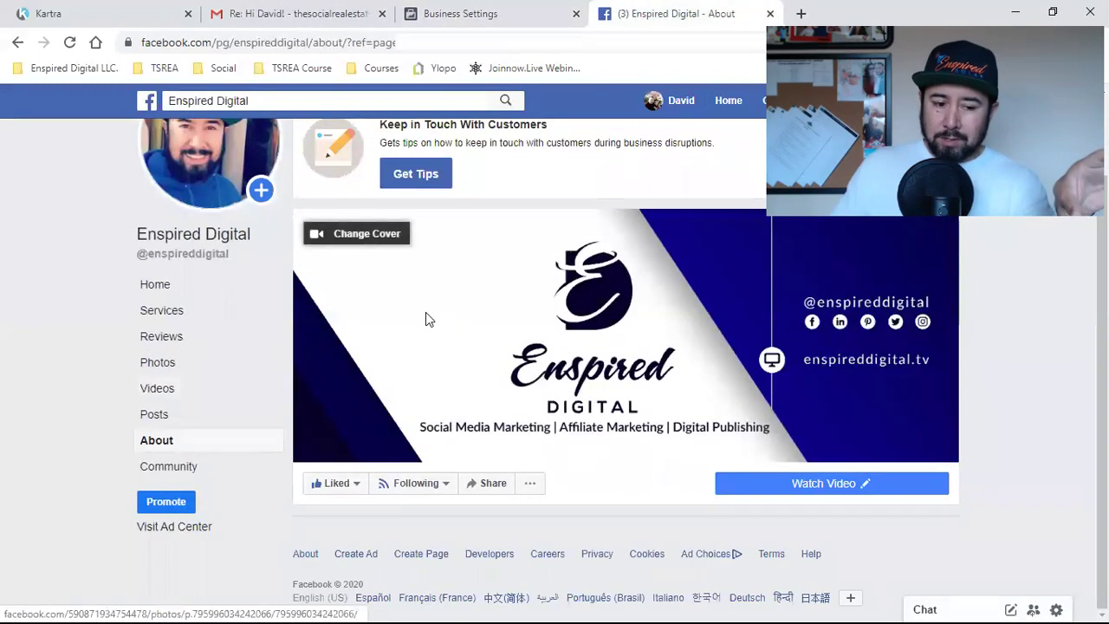
{"action": "scroll", "coordinate": [286, 420], "scroll_direction": "down", "scroll_amount": 1}
{"action": "scroll", "coordinate": [362, 392], "scroll_direction": "down", "scroll_amount": 2}
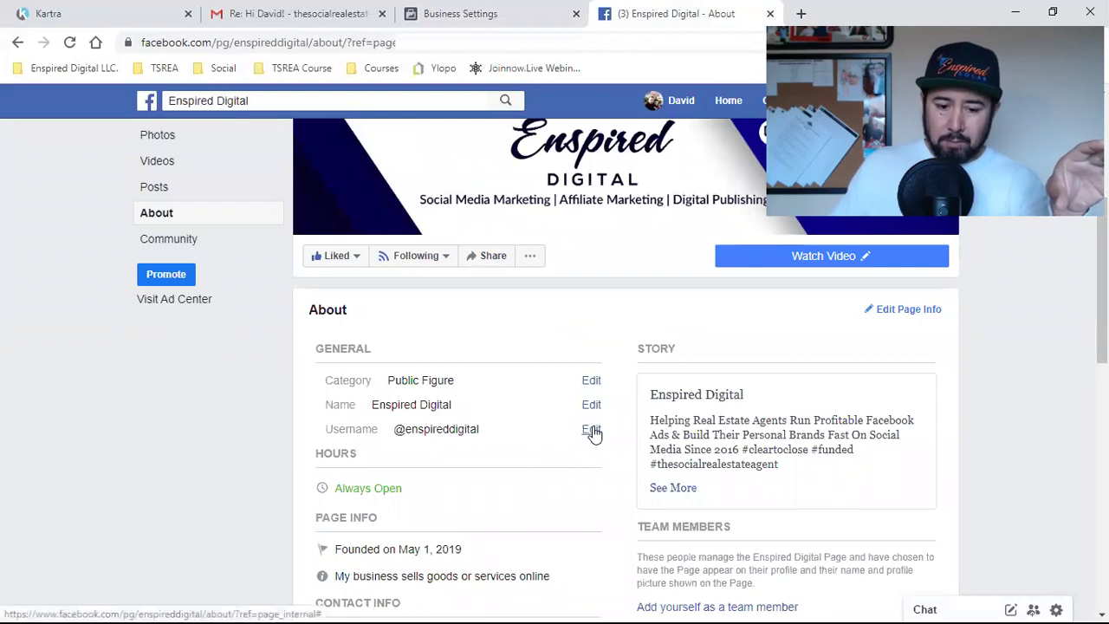
{"action": "left_click", "coordinate": [591, 429]}
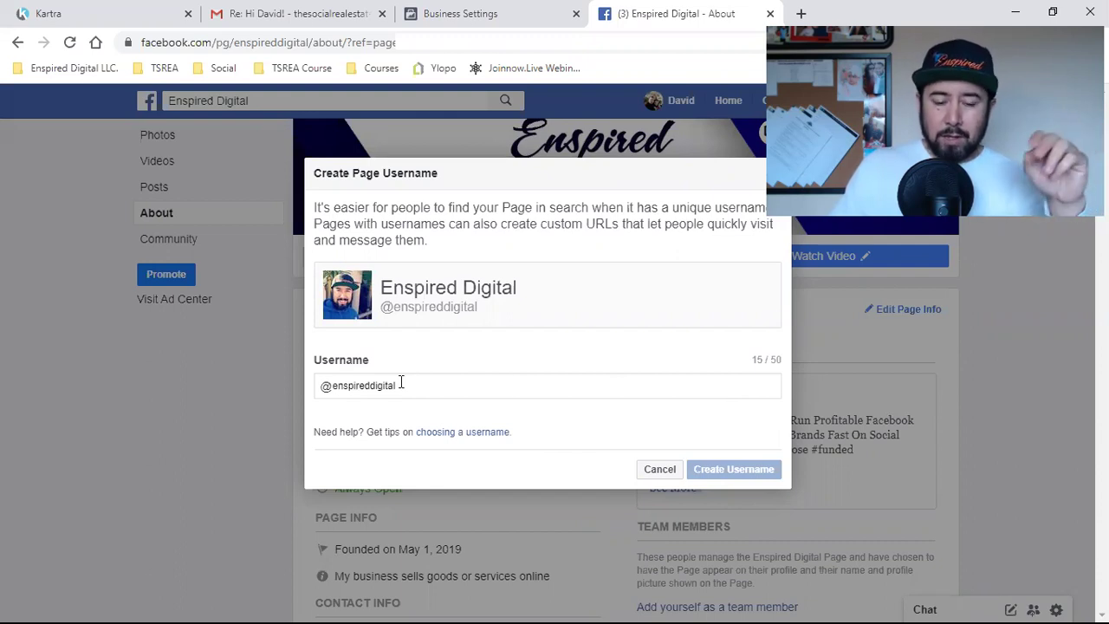
Return to the email in Gmail and reread question 4, highlighting the username and phone number parts
{"action": "left_click", "coordinate": [290, 13]}
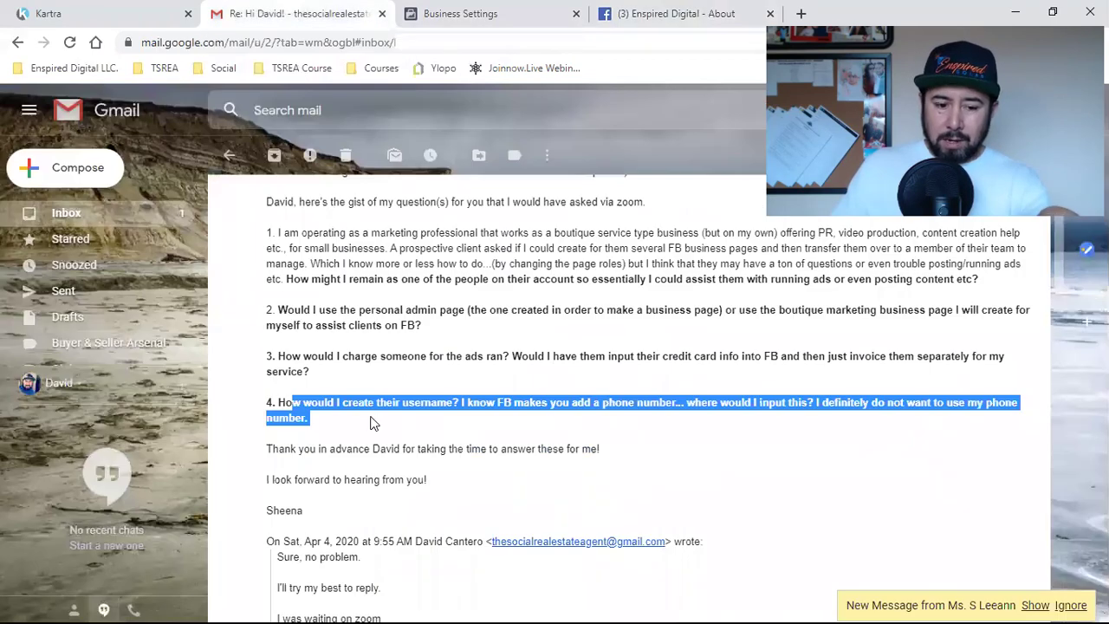
{"action": "left_click", "coordinate": [373, 423]}
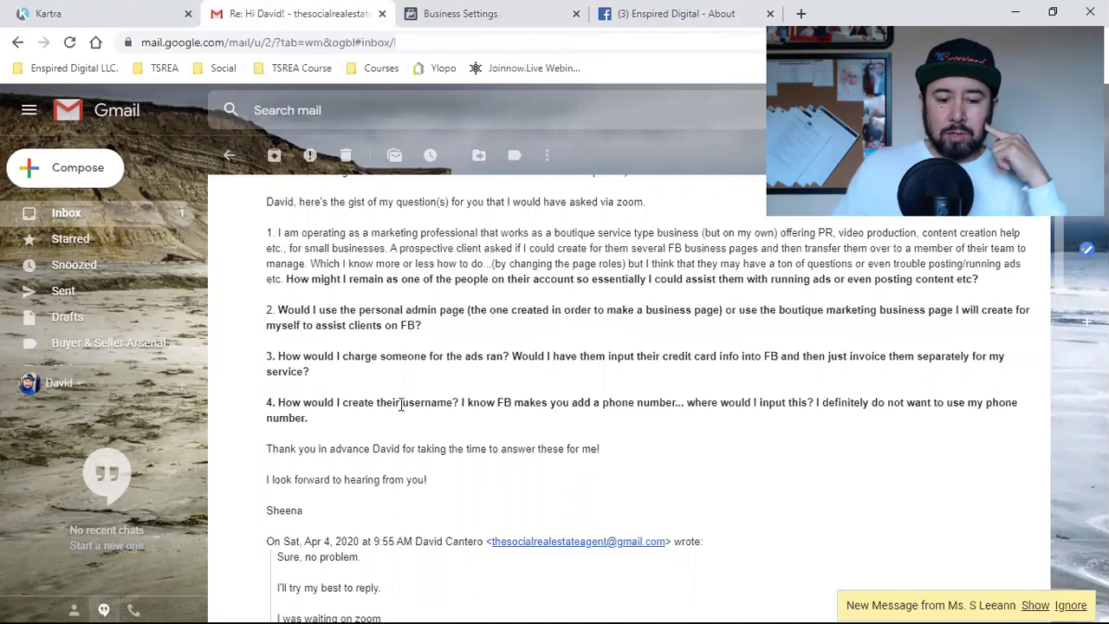
{"action": "left_click_drag", "start_coordinate": [401, 406], "coordinate": [537, 404]}
{"action": "left_click_drag", "start_coordinate": [401, 404], "coordinate": [459, 403]}
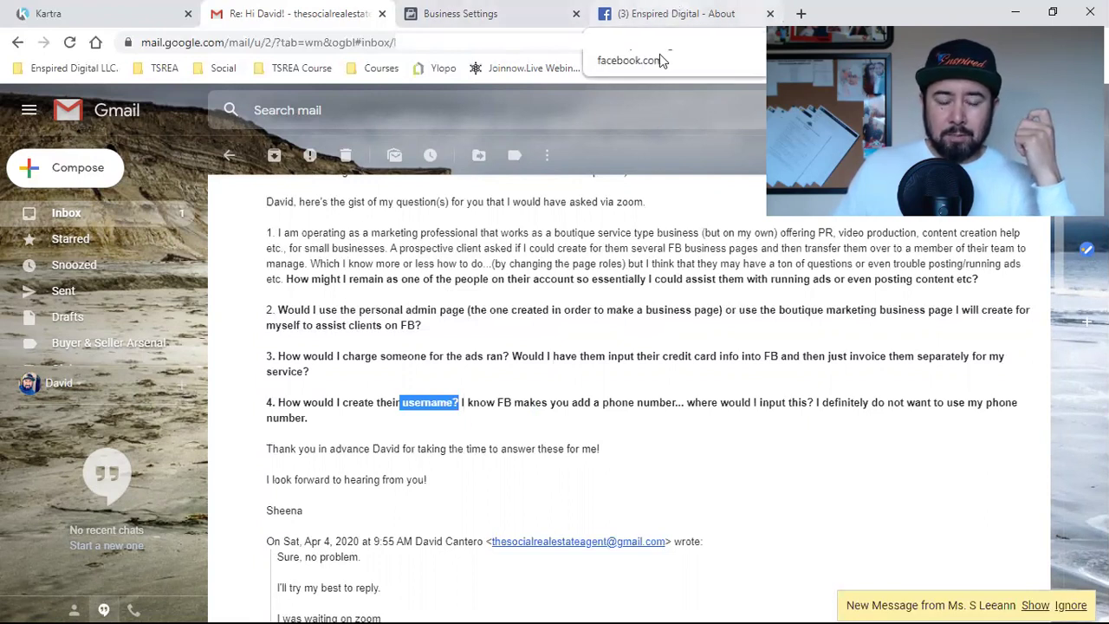
{"action": "left_click_drag", "start_coordinate": [503, 402], "coordinate": [791, 404]}
{"action": "left_click", "coordinate": [795, 414]}
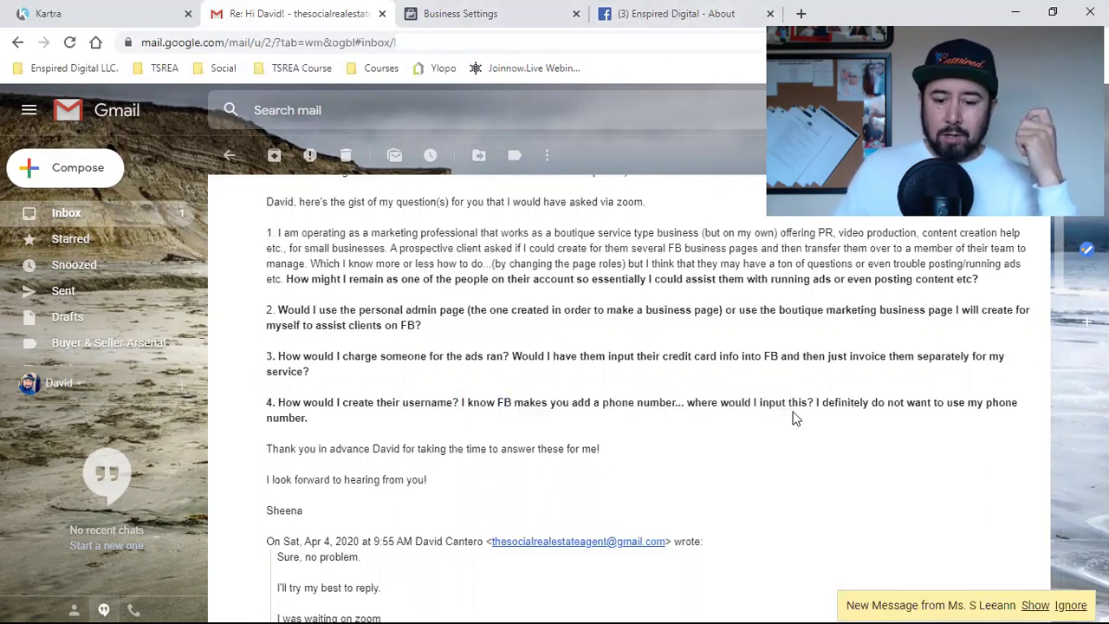